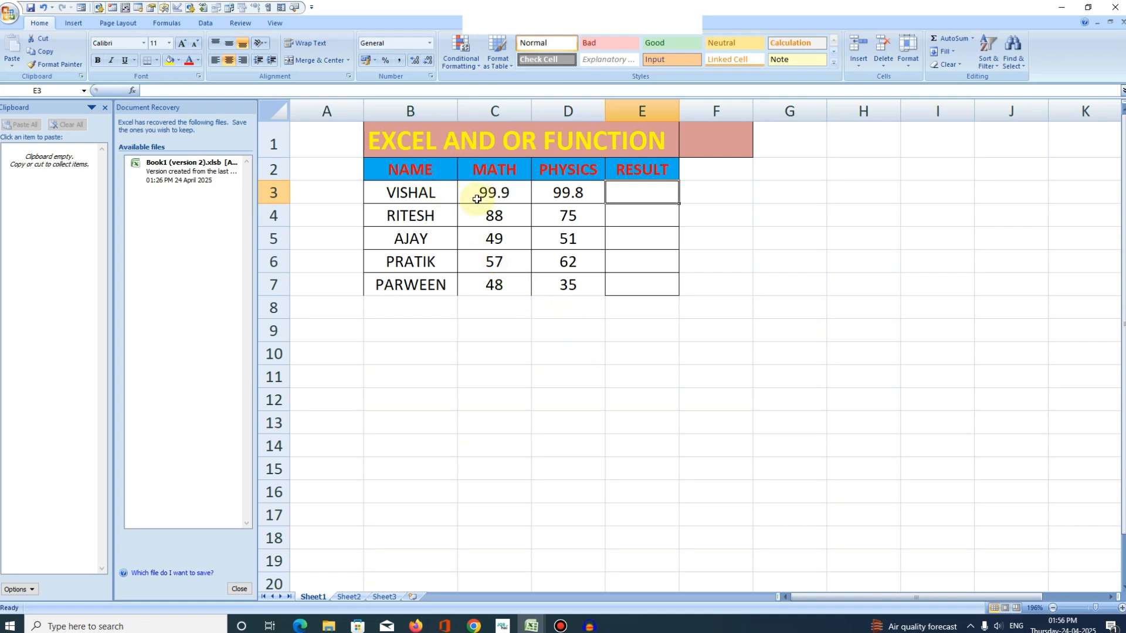
{"action": "left_click", "coordinate": [437, 112]}
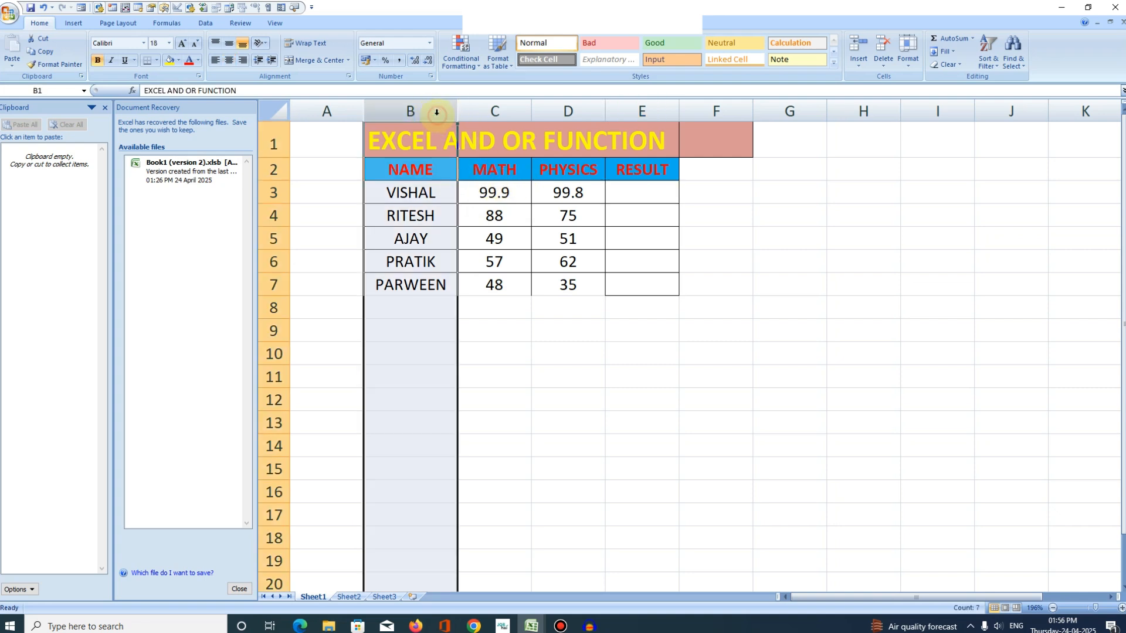
{"action": "left_click", "coordinate": [507, 110]}
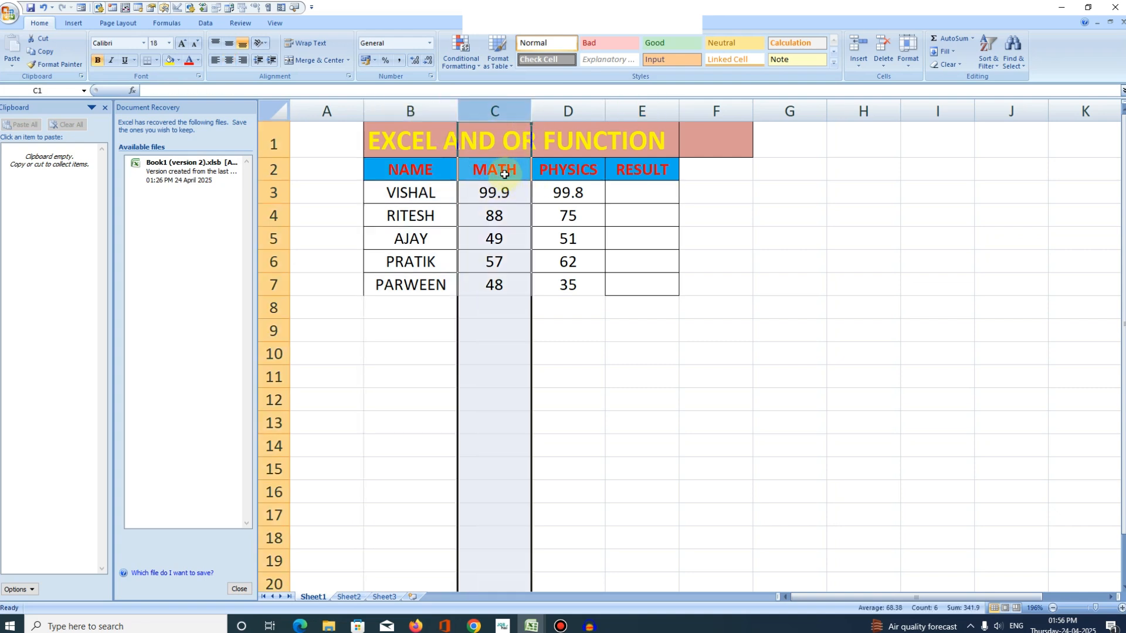
{"action": "left_click", "coordinate": [564, 111]}
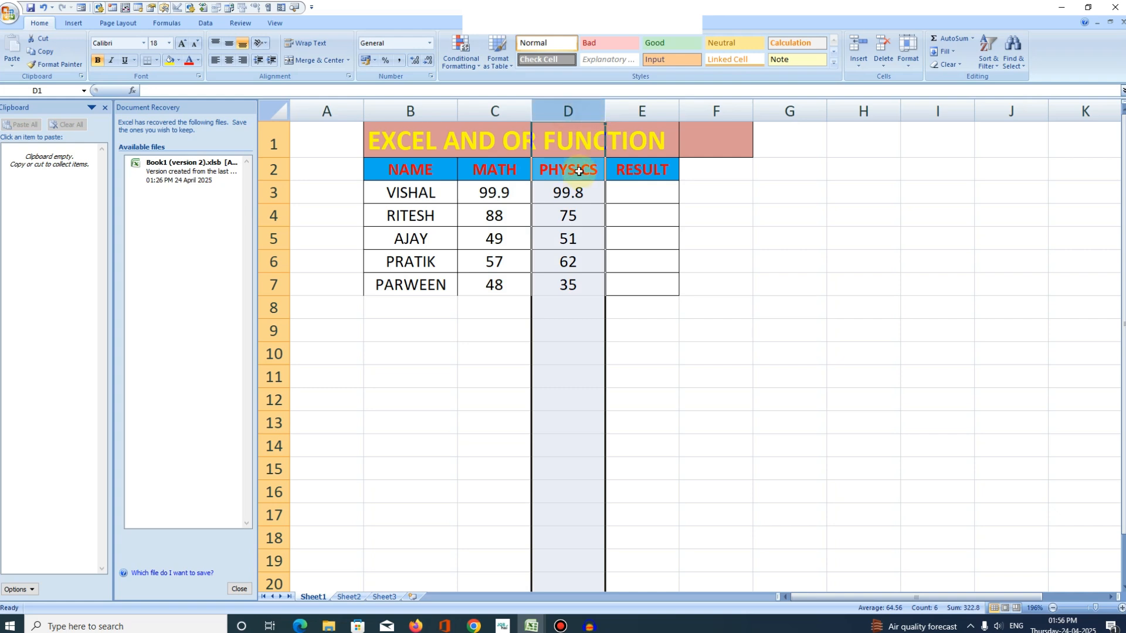
{"action": "left_click", "coordinate": [641, 111]}
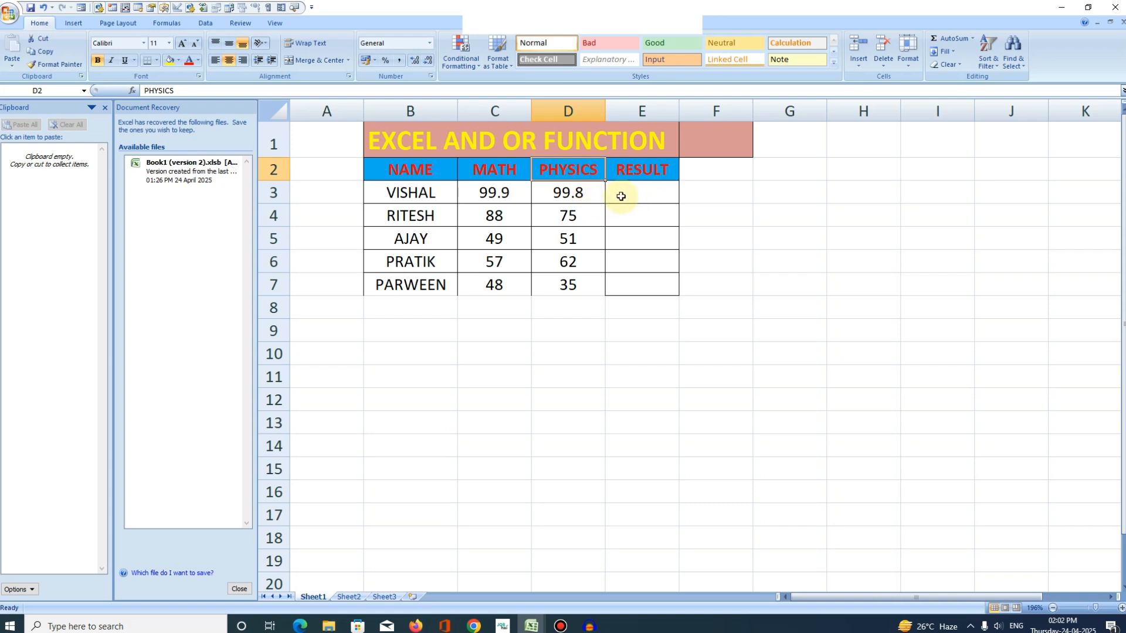
{"action": "left_click", "coordinate": [639, 170]}
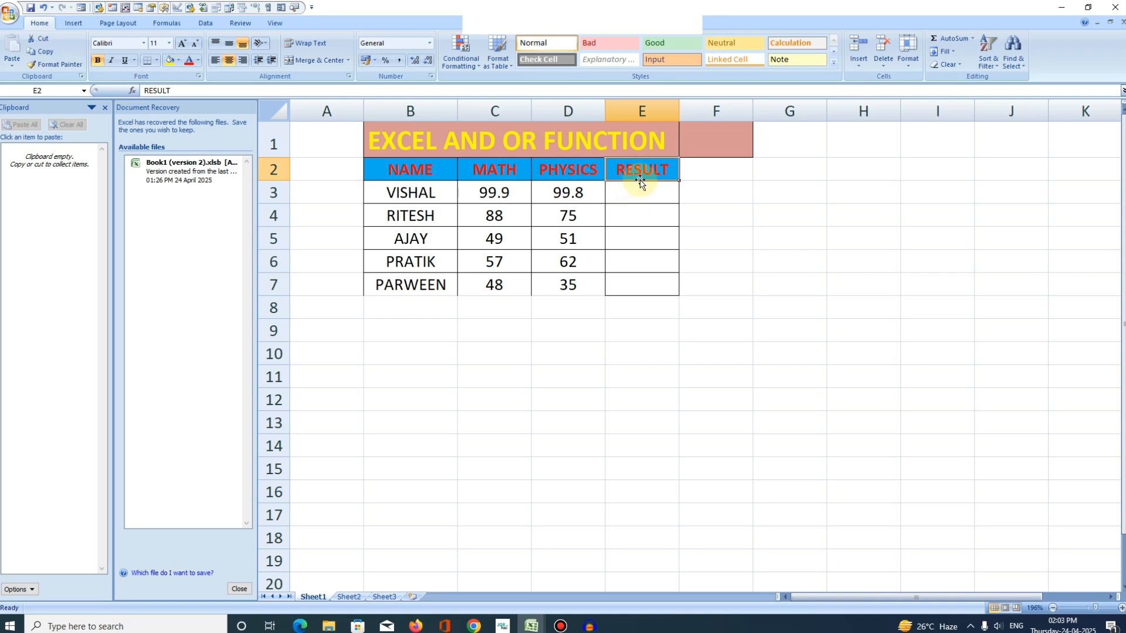
Step: Enter the formula =AND(C3>=50, D3>=50) in cell E3, the first student's RESULT cell
{"action": "left_click", "coordinate": [635, 194]}
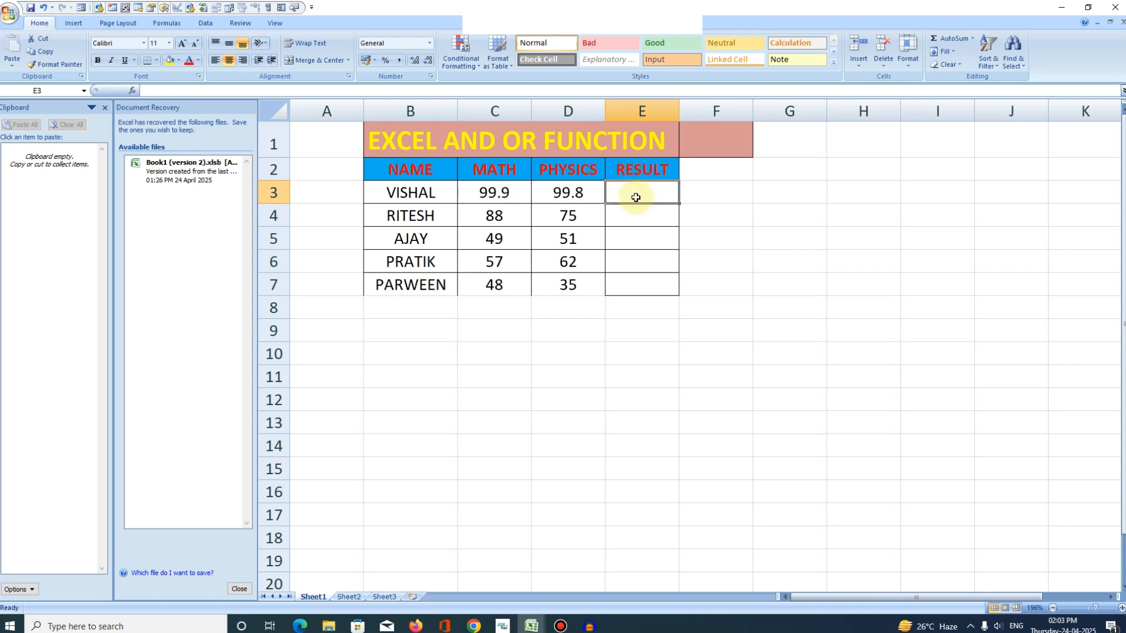
{"action": "type", "text": "="}
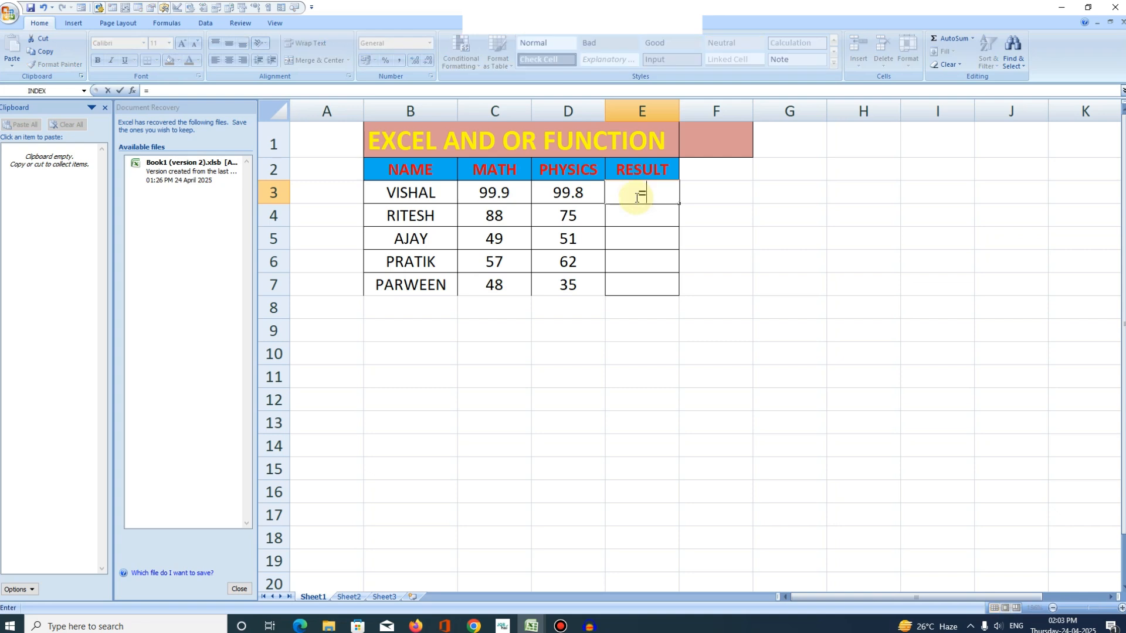
{"action": "type", "text": "a"}
{"action": "key", "text": "BackSpace"}
{"action": "type", "text": "AND"}
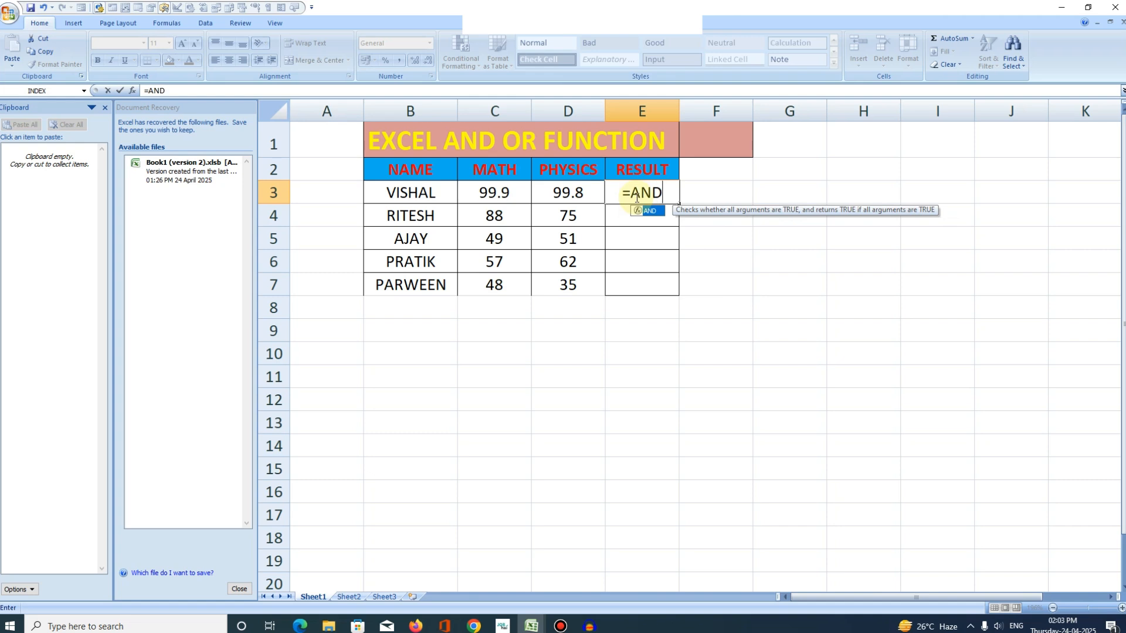
{"action": "type", "text": "("}
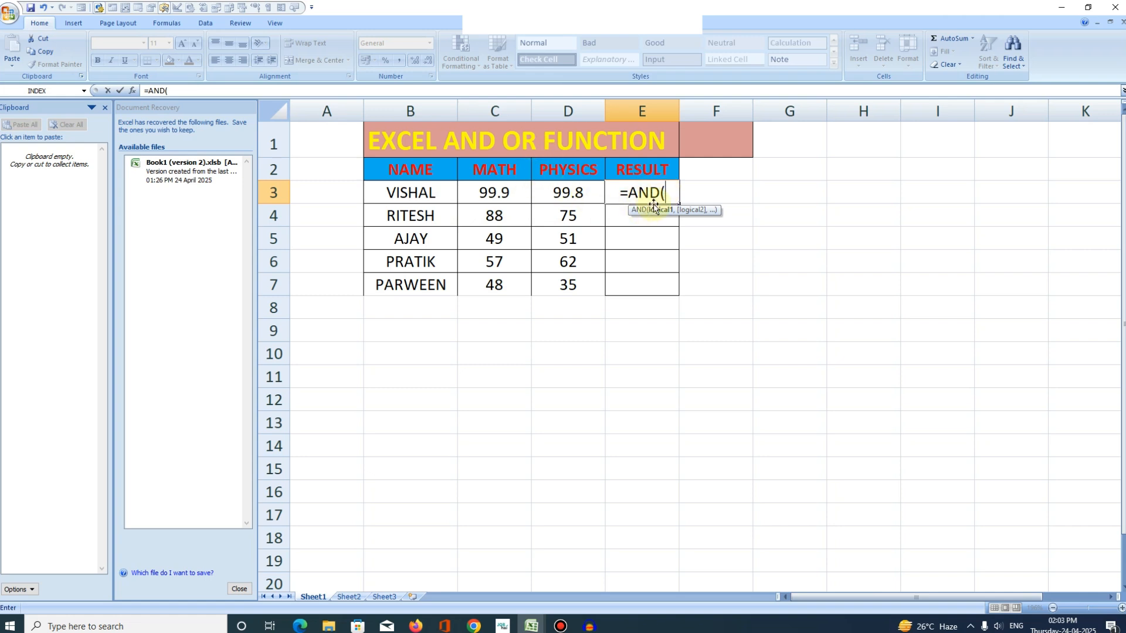
{"action": "type", "text": "C3"}
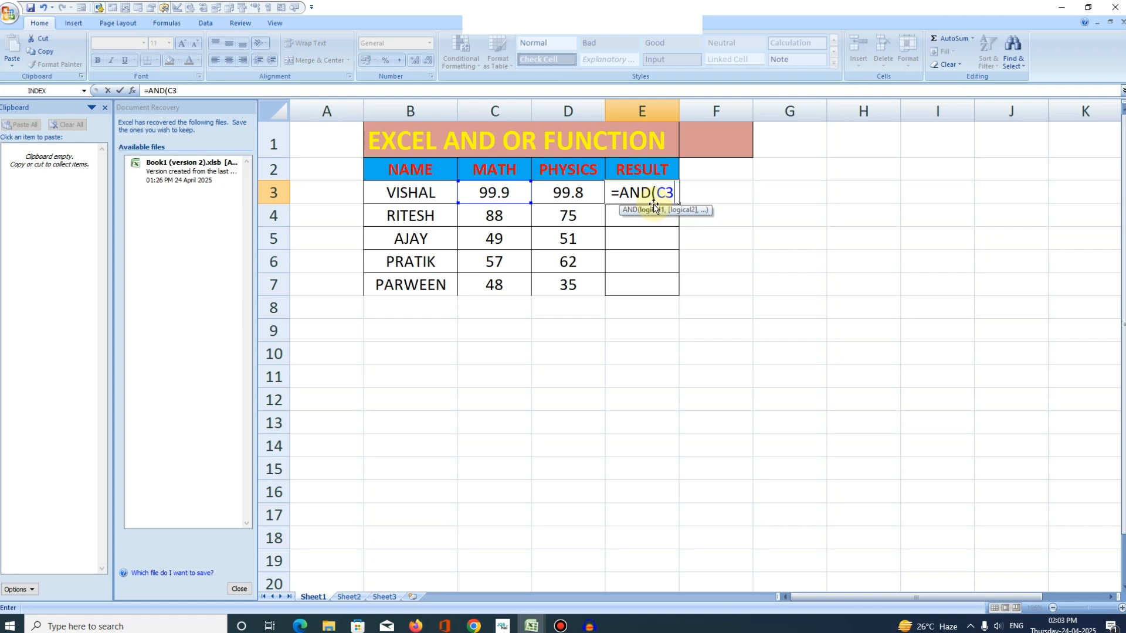
{"action": "type", "text": ">"}
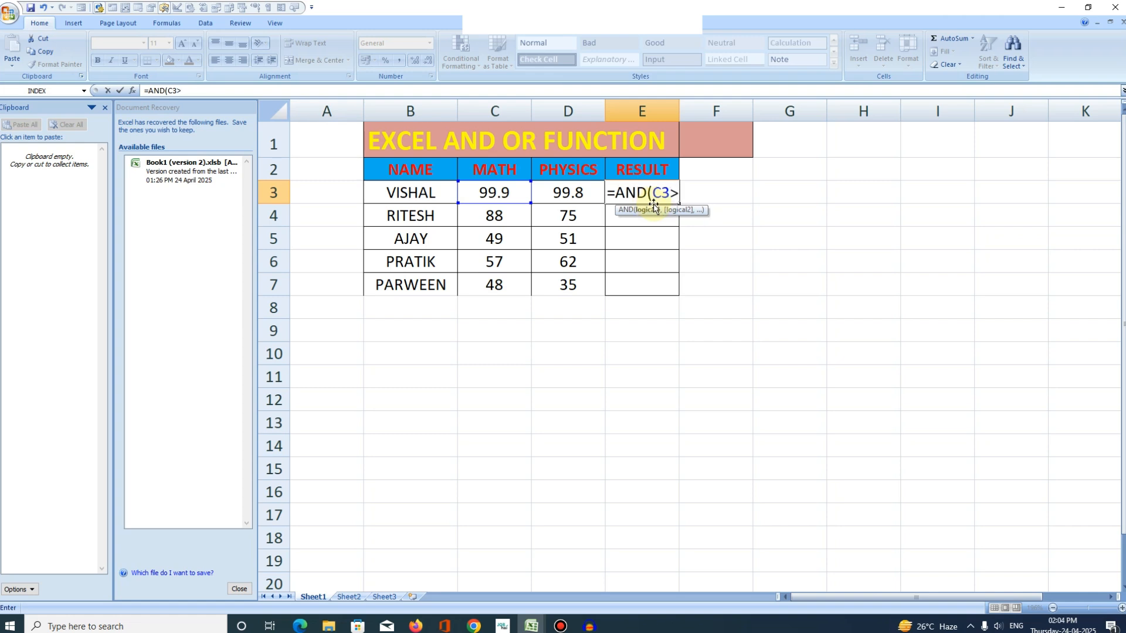
{"action": "type", "text": "="}
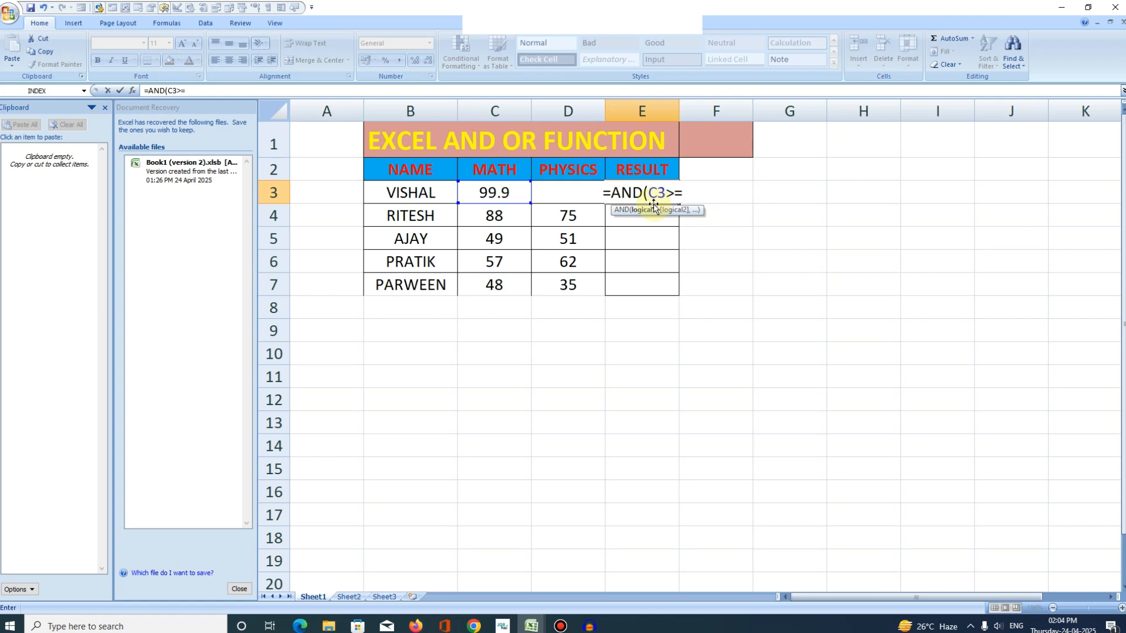
{"action": "type", "text": "50"}
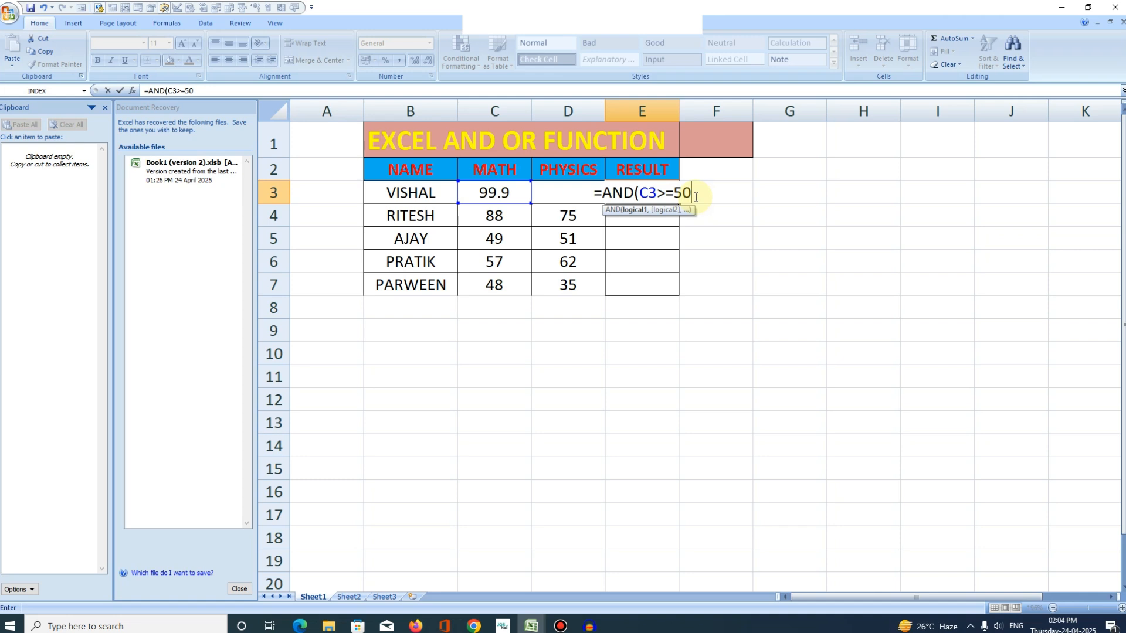
{"action": "type", "text": ","}
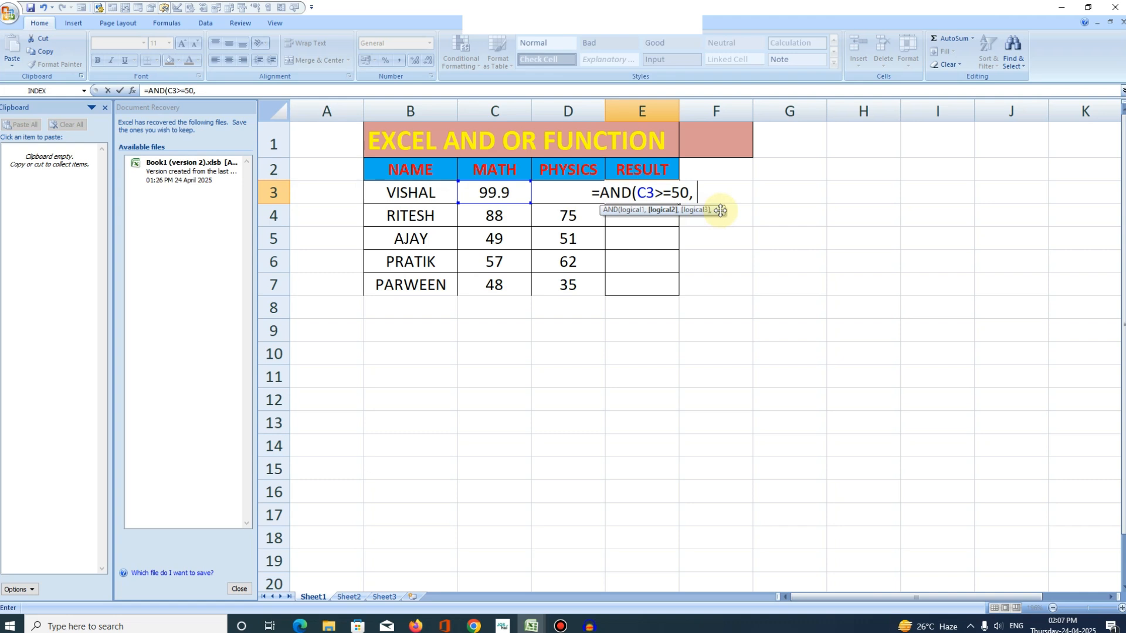
{"action": "type", "text": "D3"}
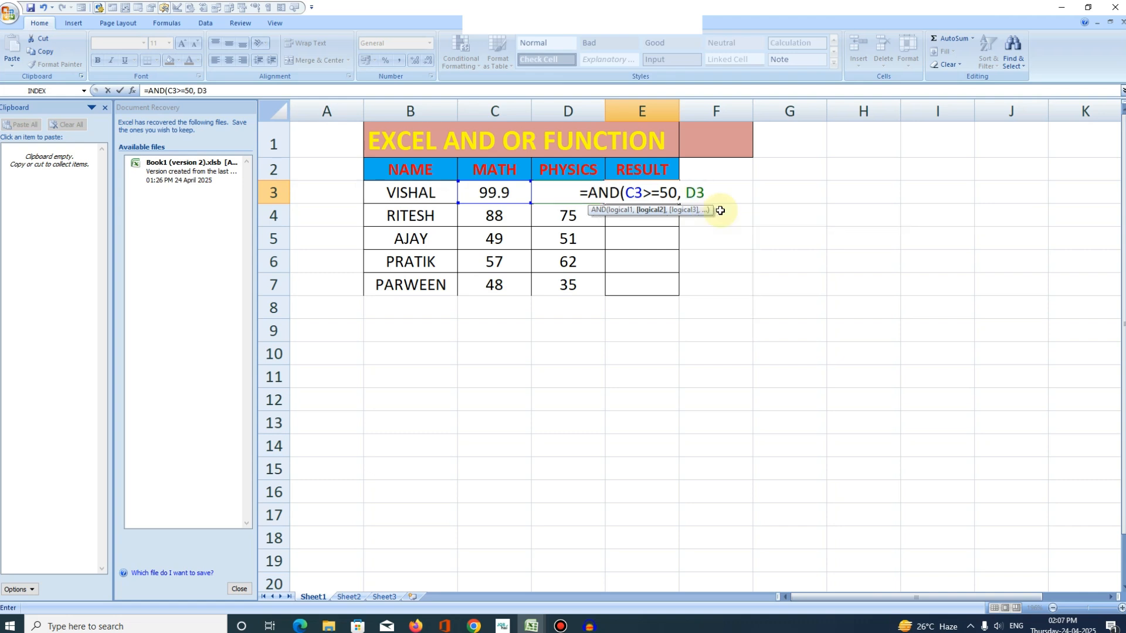
{"action": "type", "text": ">="}
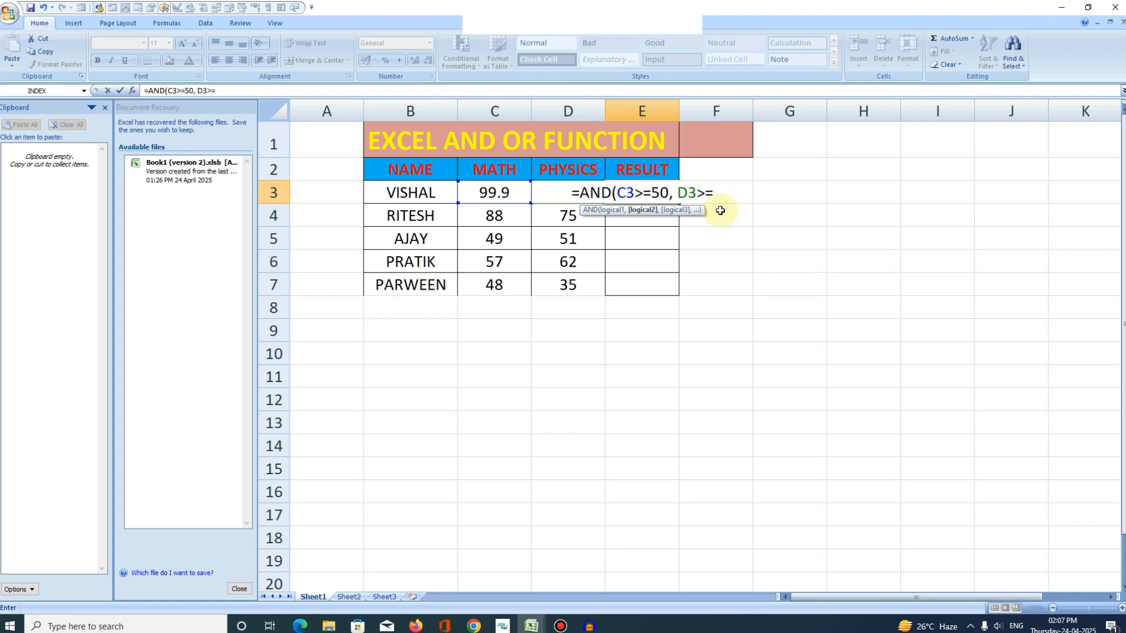
{"action": "type", "text": "50"}
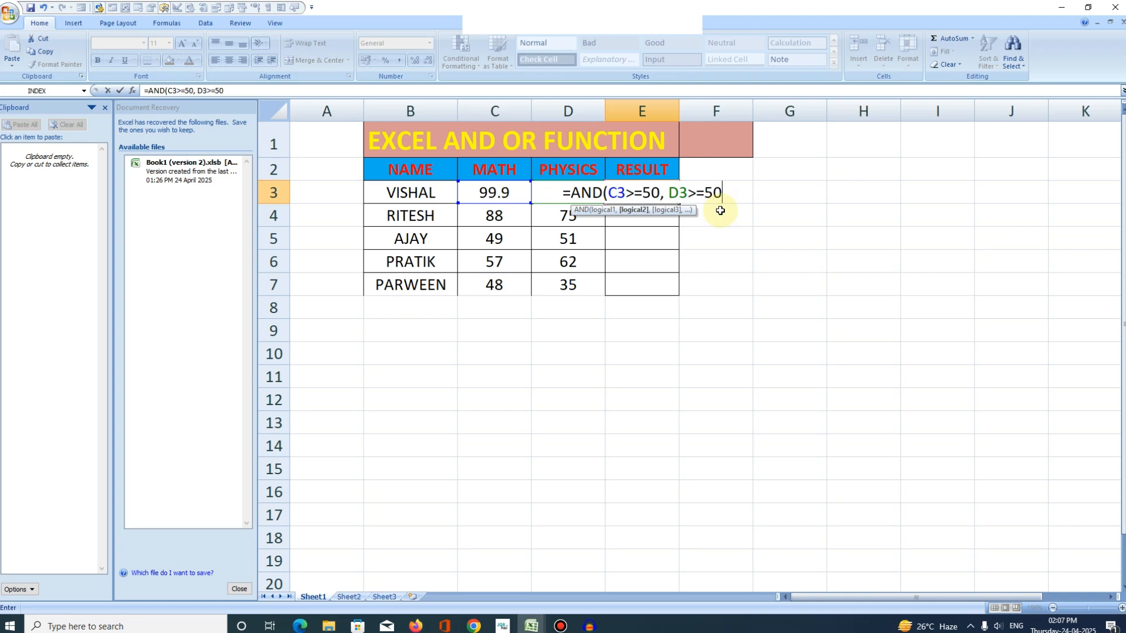
{"action": "type", "text": ")"}
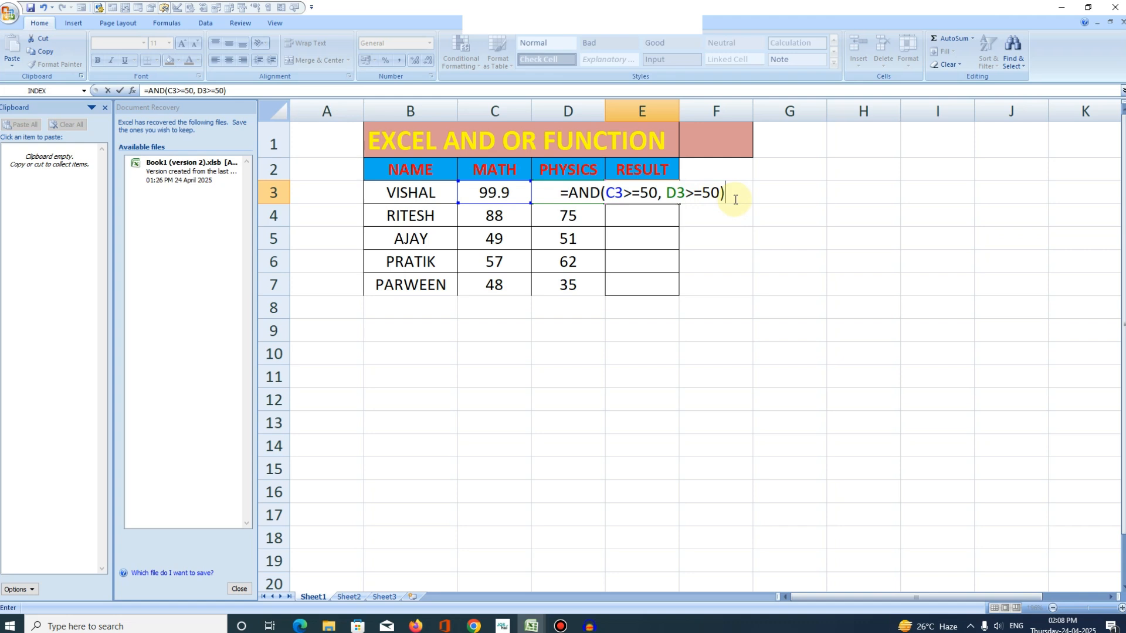
{"action": "key", "text": "Return"}
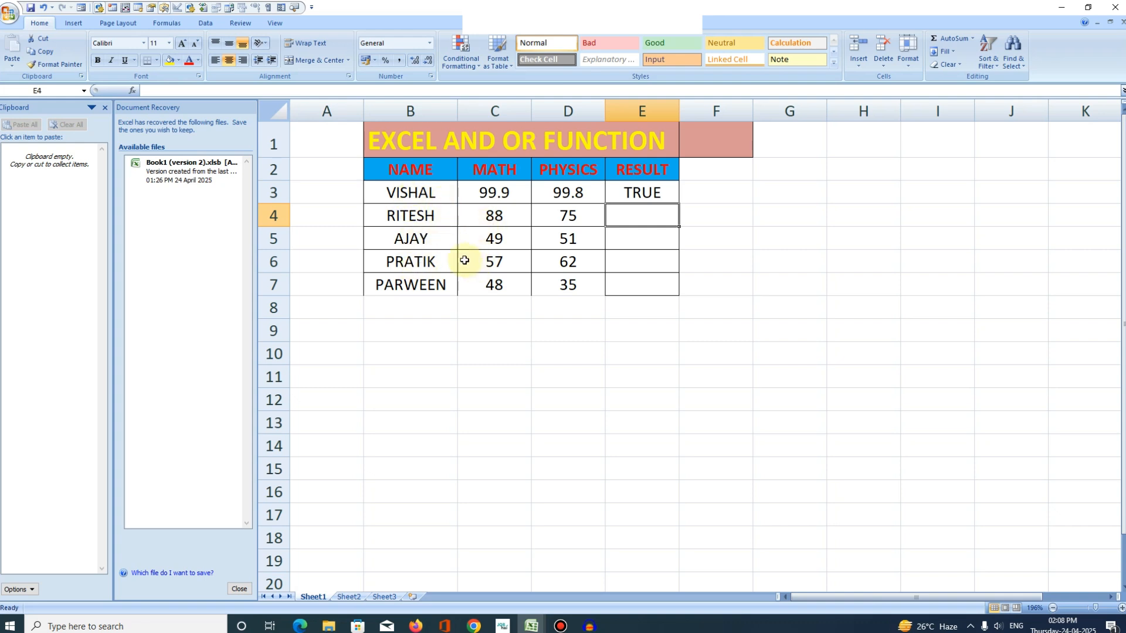
Step: Fill the AND formula from E3 down the RESULT column through E7
{"action": "left_click", "coordinate": [659, 193]}
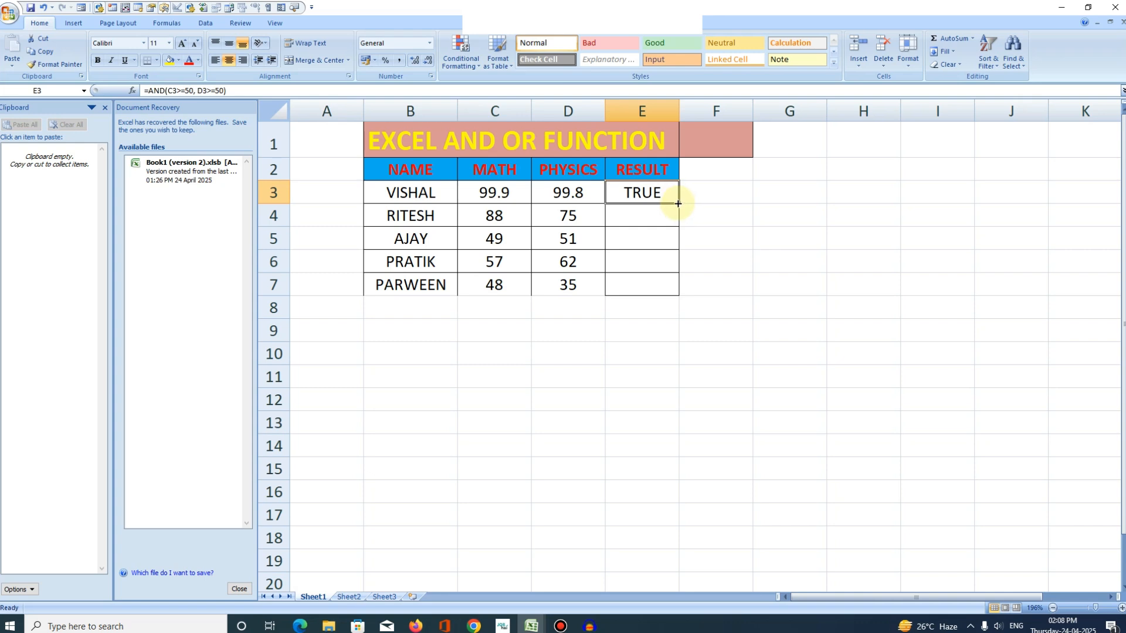
{"action": "left_click_drag", "start_coordinate": [678, 203], "coordinate": [678, 297]}
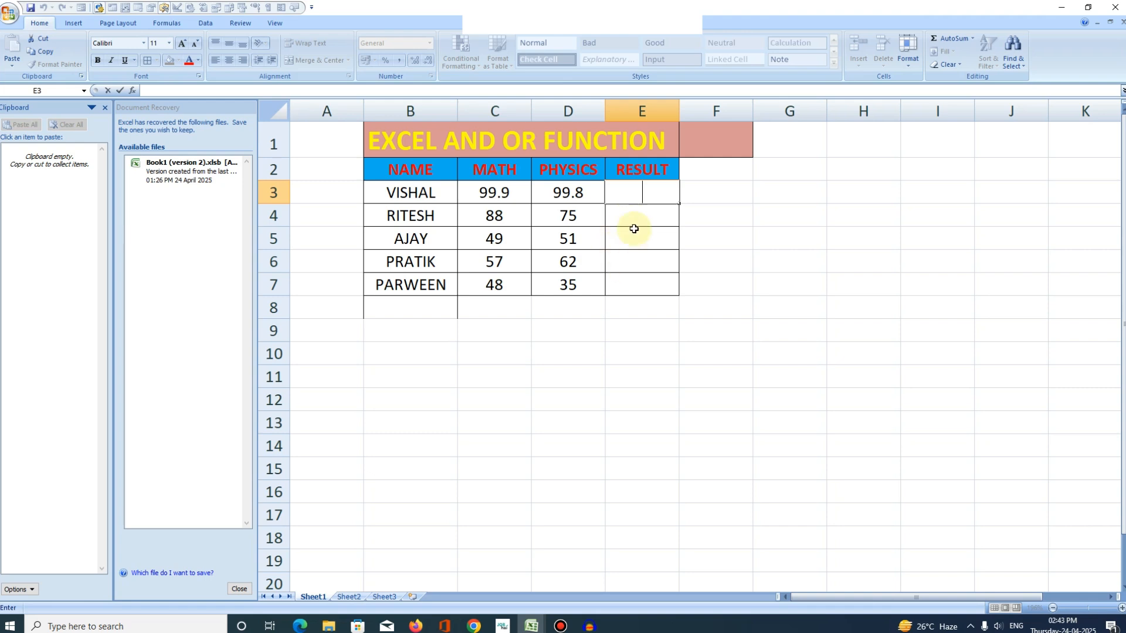
Step: Enter the formula =OR(C3>=50, D3>=50) in the emptied RESULT cell E3 and reselect that cell
{"action": "left_click", "coordinate": [624, 195]}
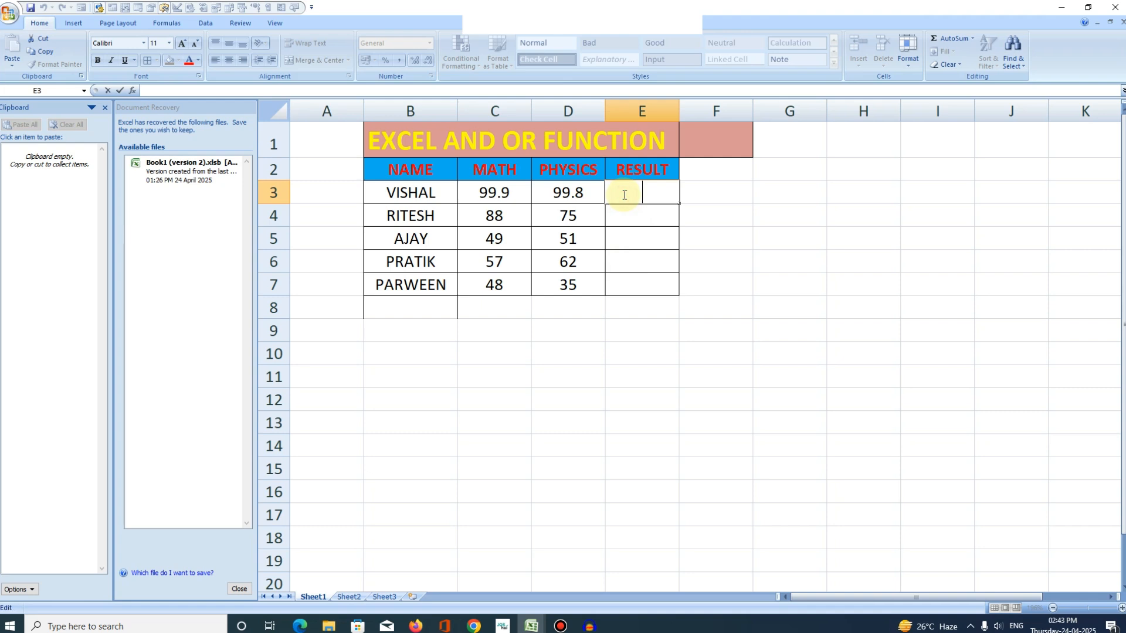
{"action": "type", "text": "=OR"}
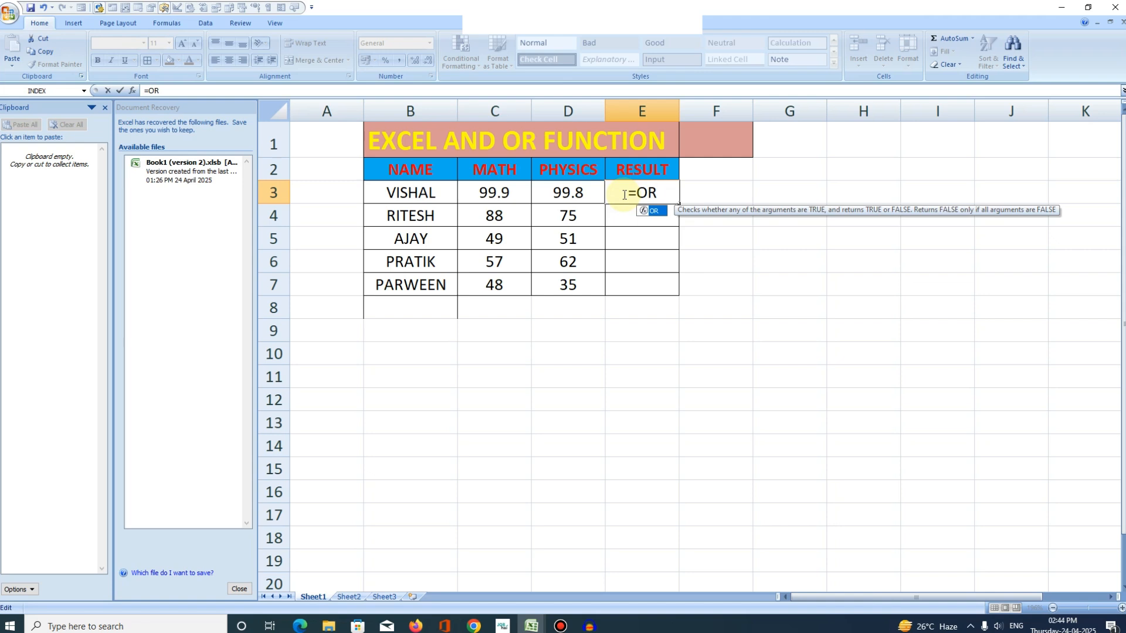
{"action": "type", "text": "("}
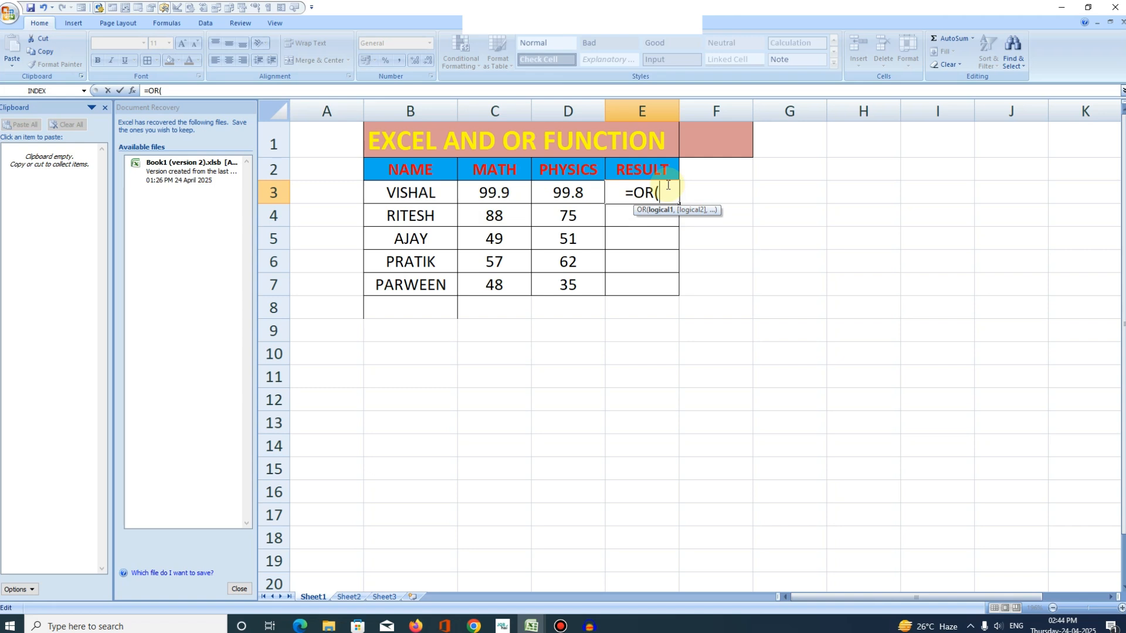
{"action": "type", "text": "C3"}
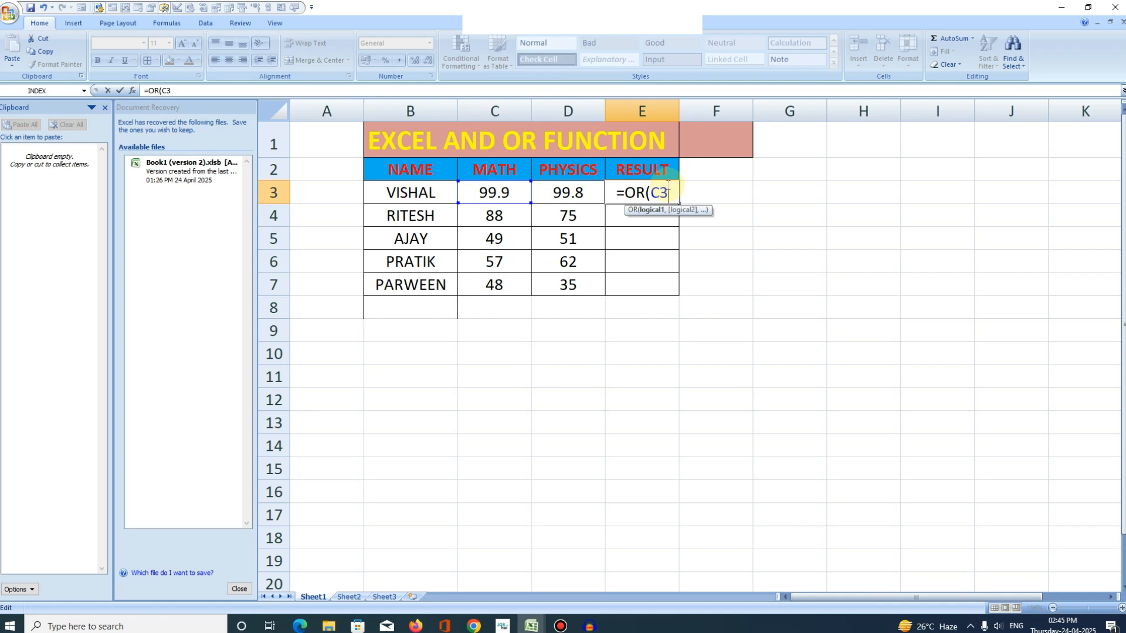
{"action": "type", "text": ">="}
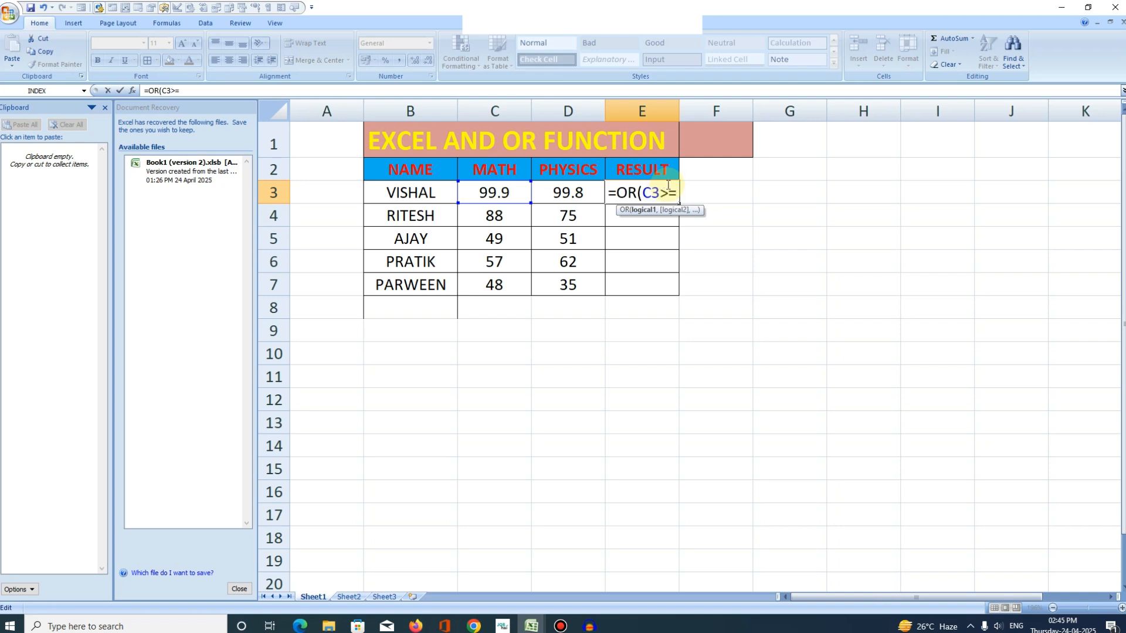
{"action": "type", "text": "50"}
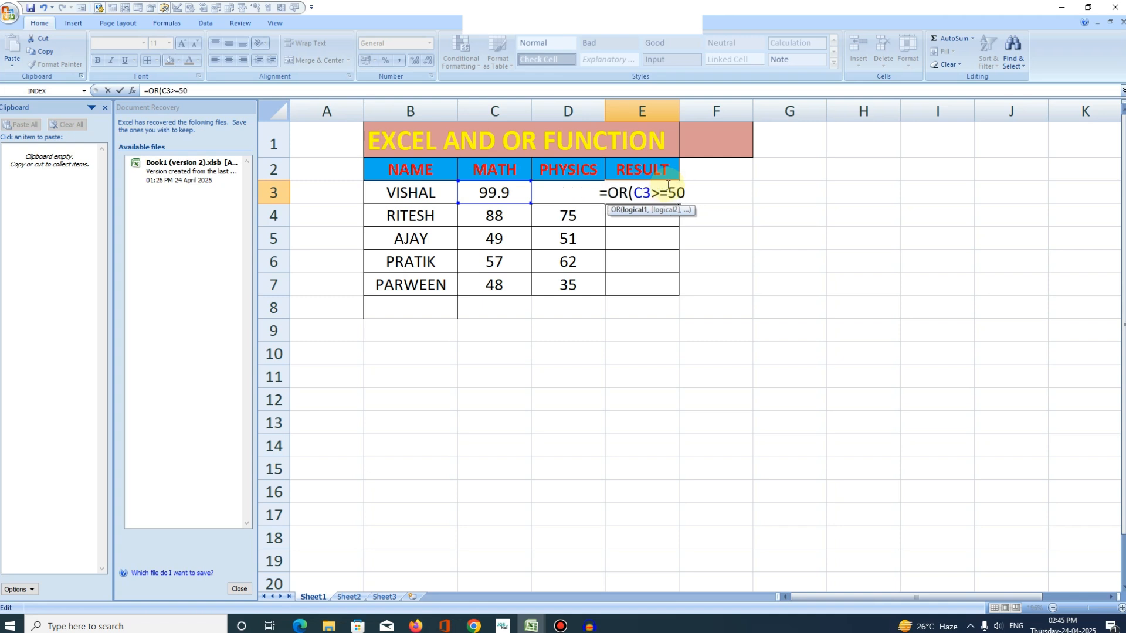
{"action": "type", "text": ","}
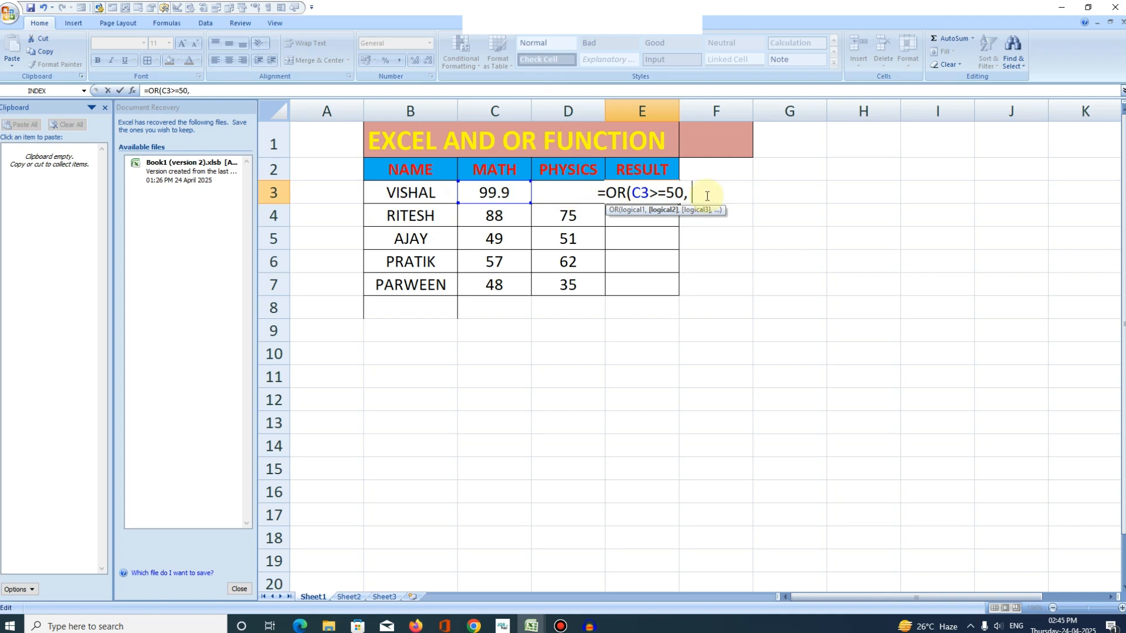
{"action": "type", "text": "D3"}
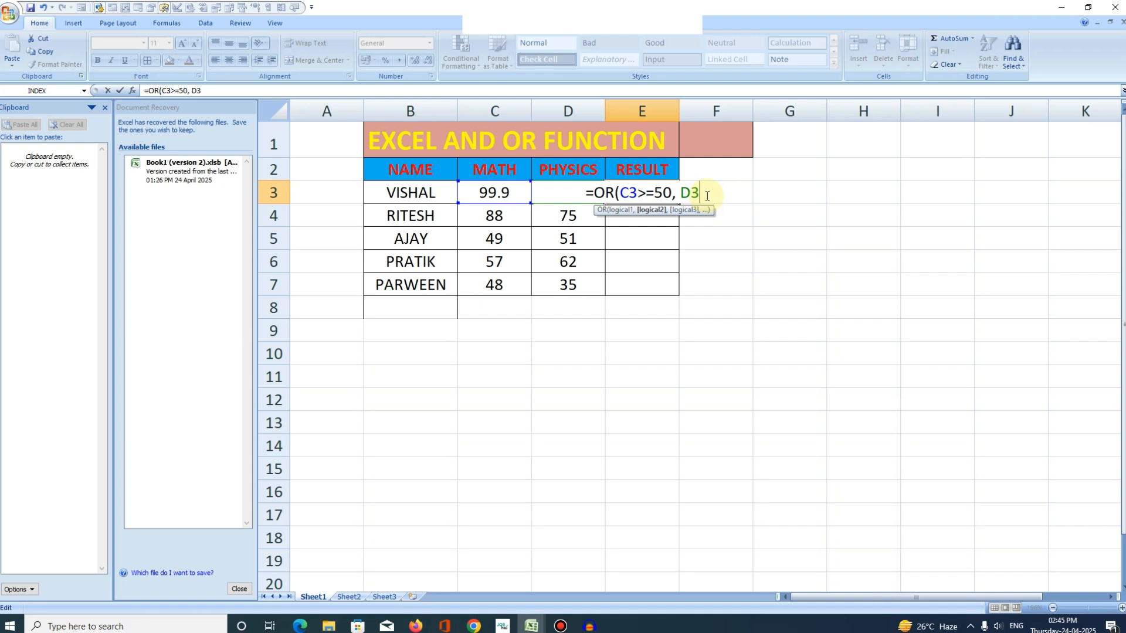
{"action": "type", "text": ">="}
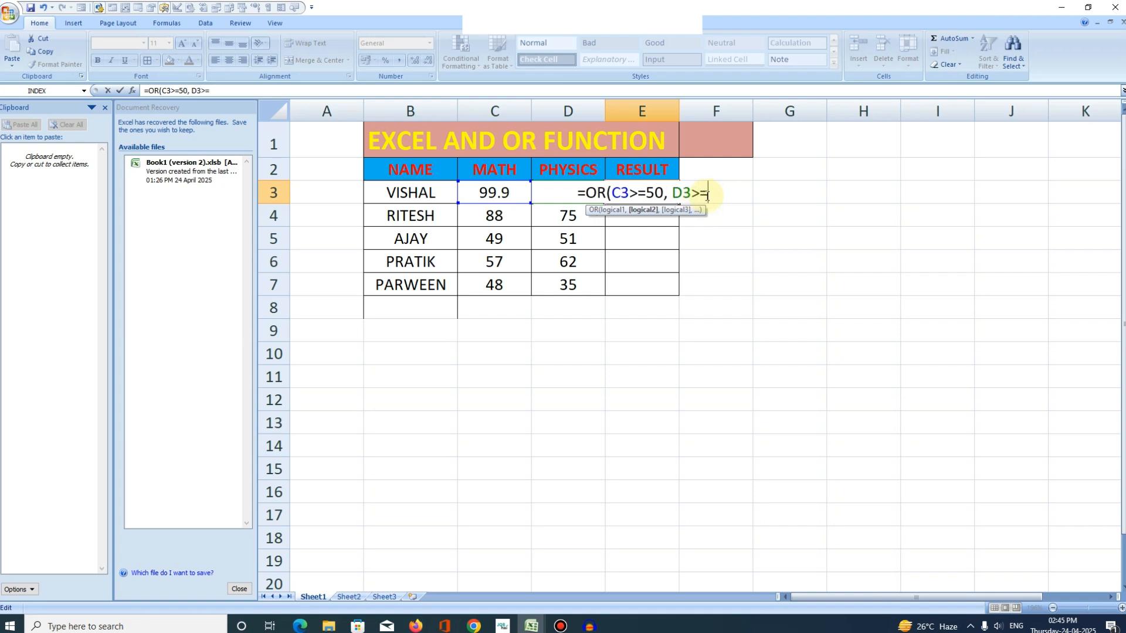
{"action": "type", "text": "5"}
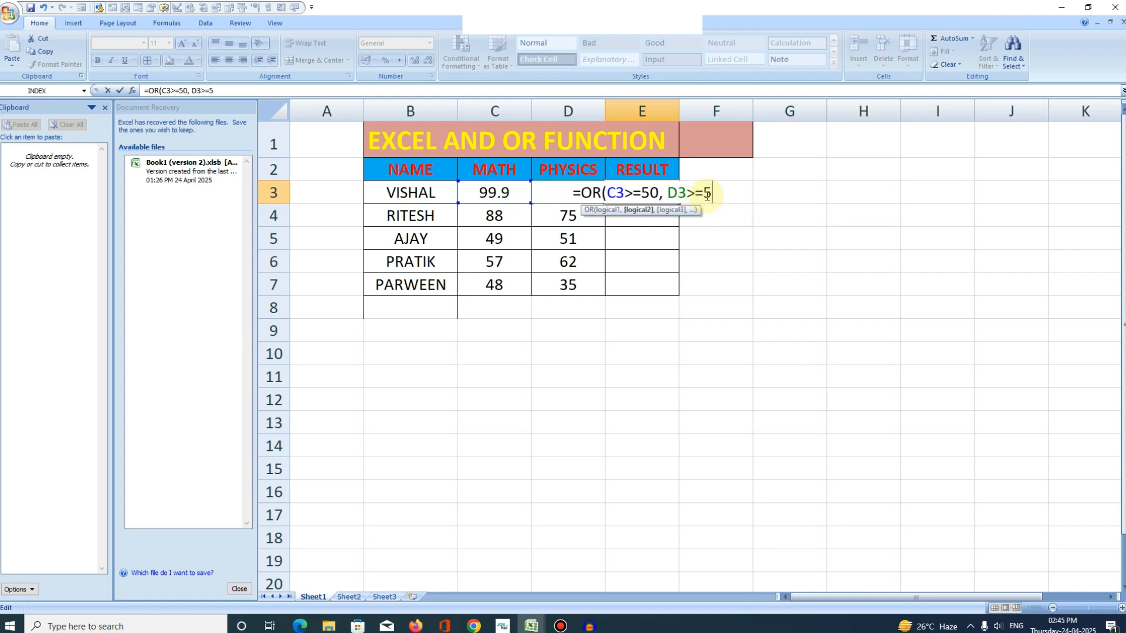
{"action": "type", "text": "0"}
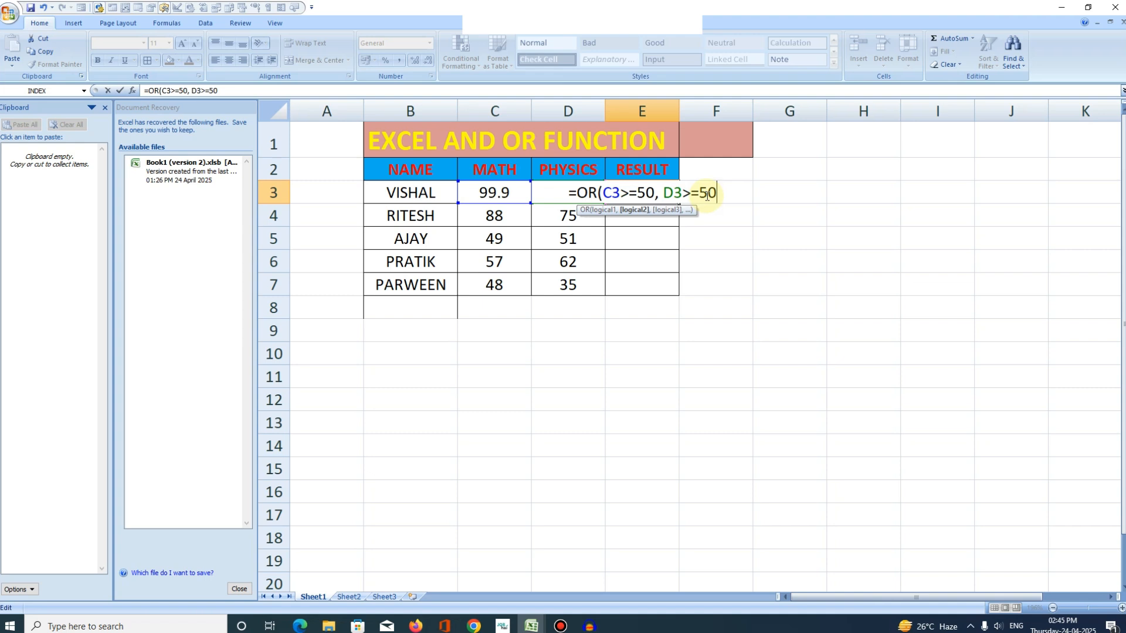
{"action": "type", "text": ")"}
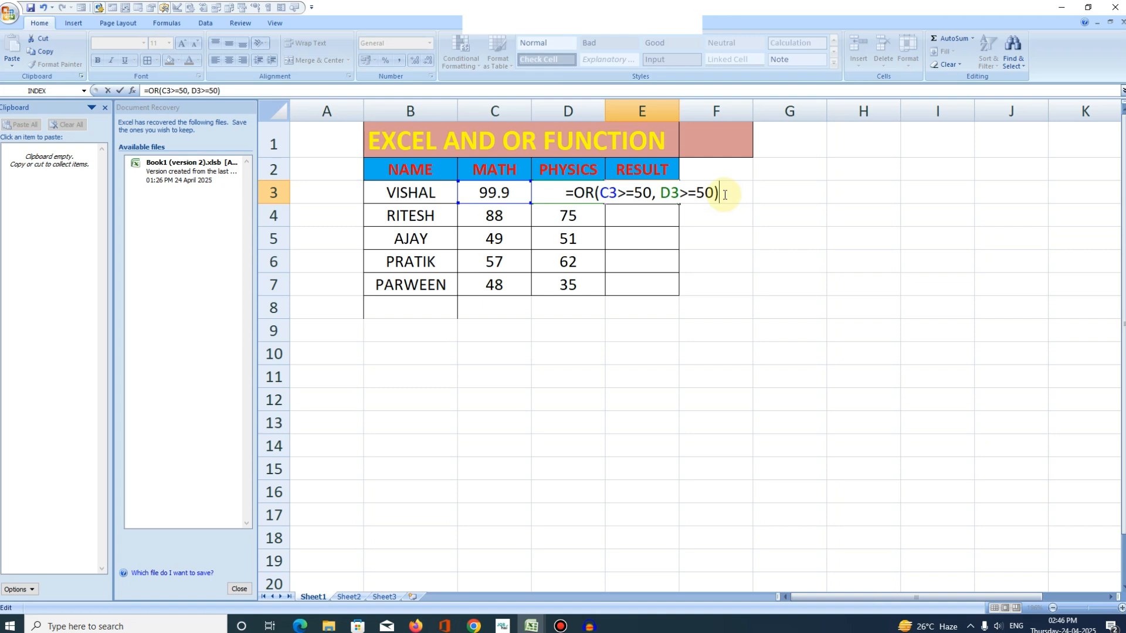
{"action": "key", "text": "Return"}
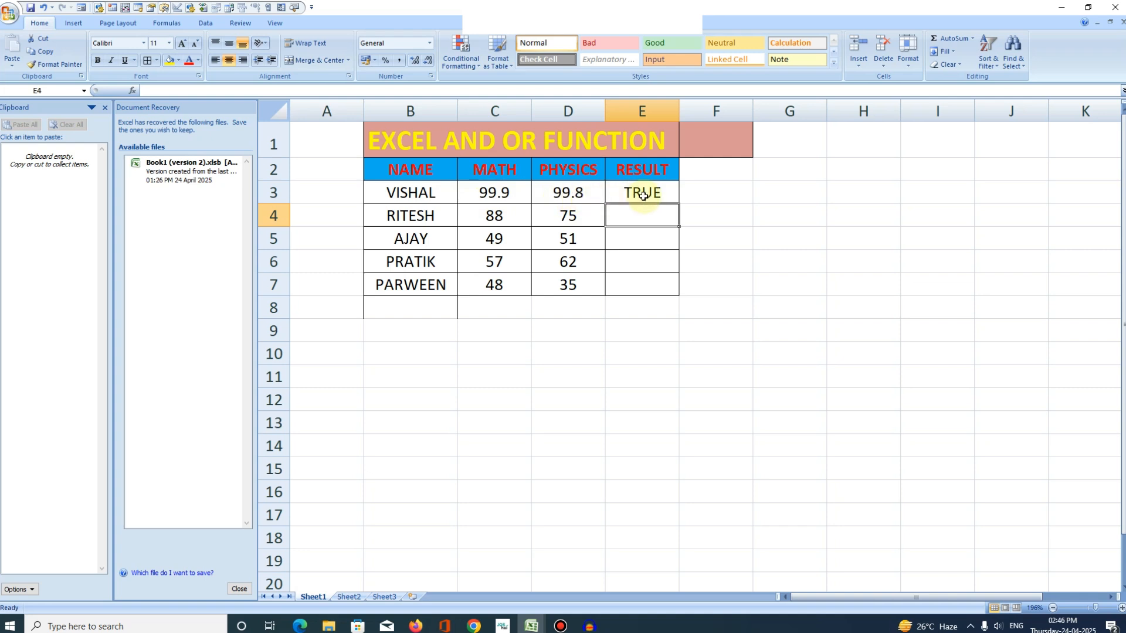
{"action": "left_click", "coordinate": [661, 195]}
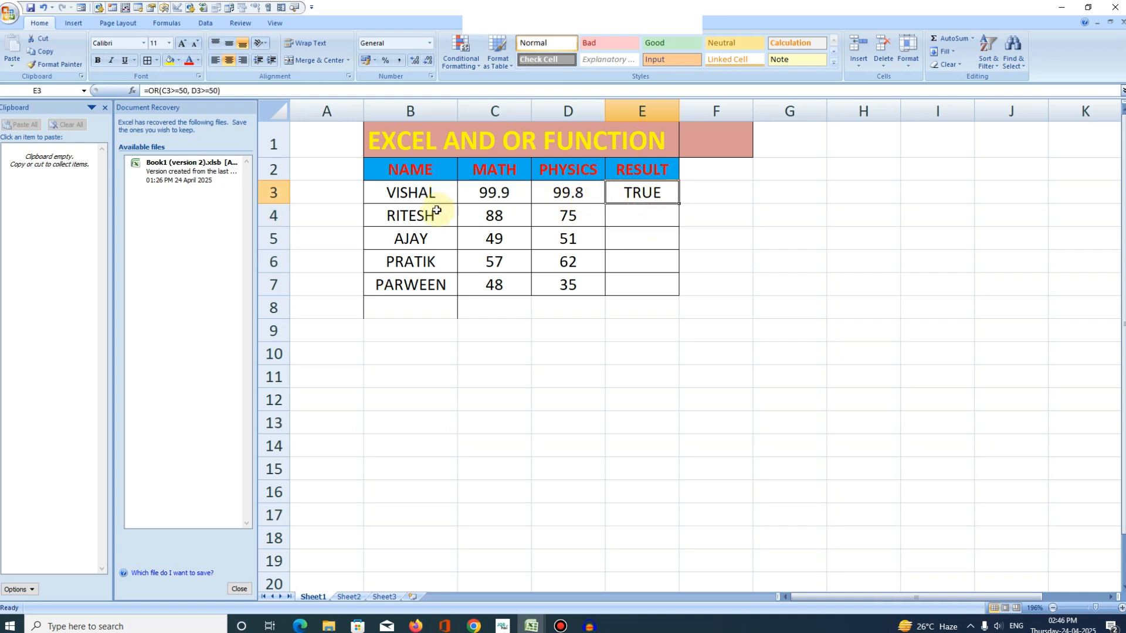
Step: Fill the OR formula from E3 down the RESULT column through E7
{"action": "double_click", "coordinate": [679, 205]}
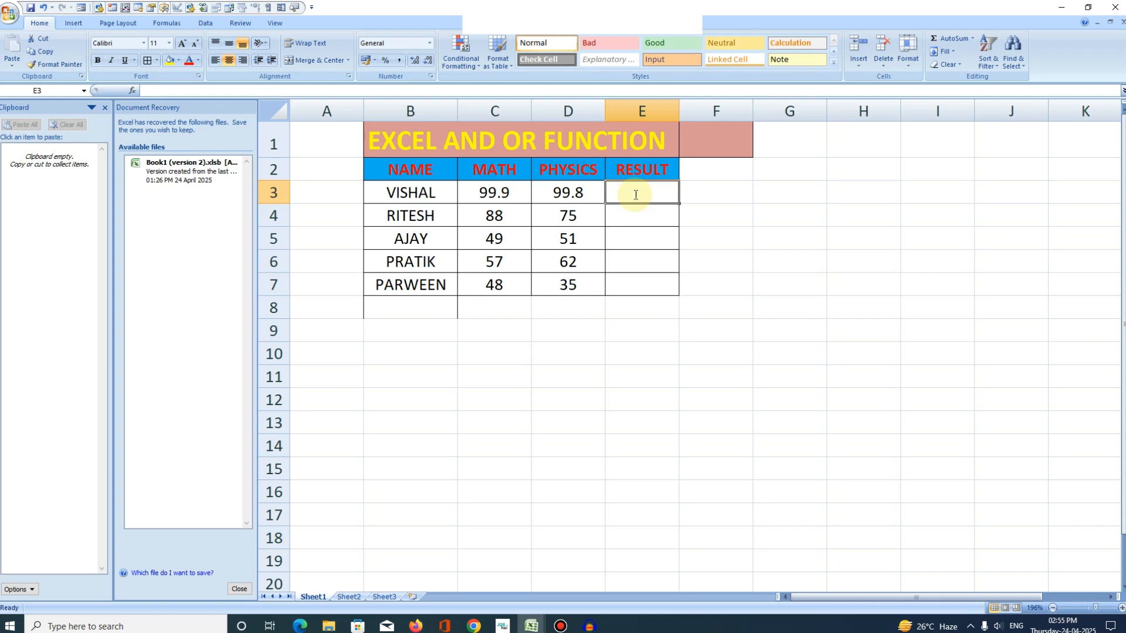
Step: Enter the formula =IF(C3>=50, "PASS", "FAIL") in the emptied RESULT cell E3
{"action": "type", "text": "="}
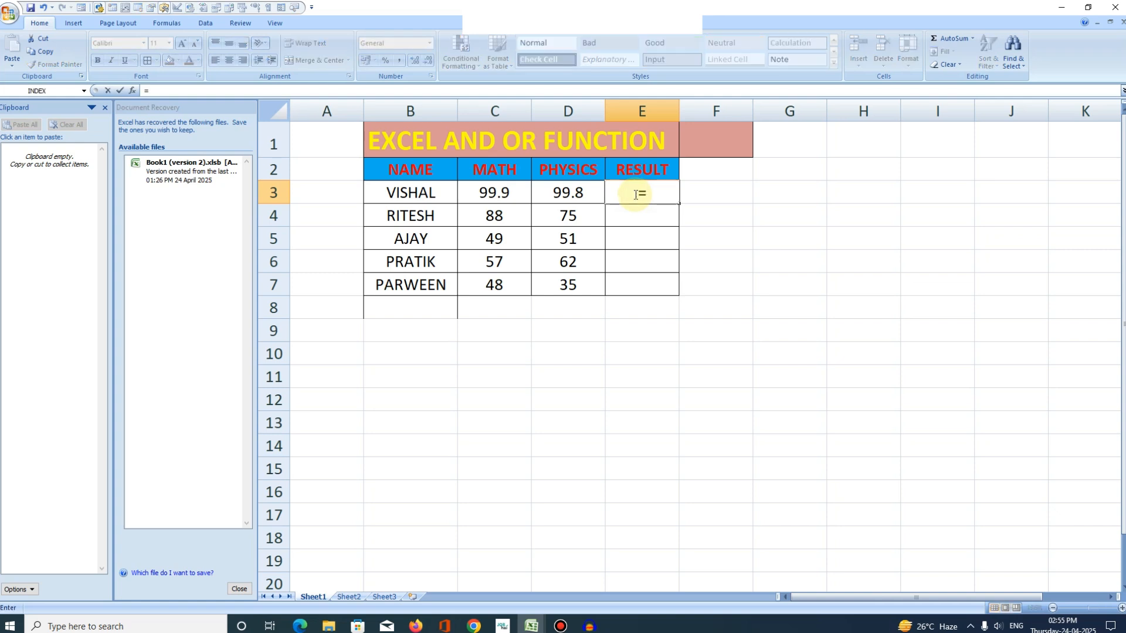
{"action": "type", "text": "if"}
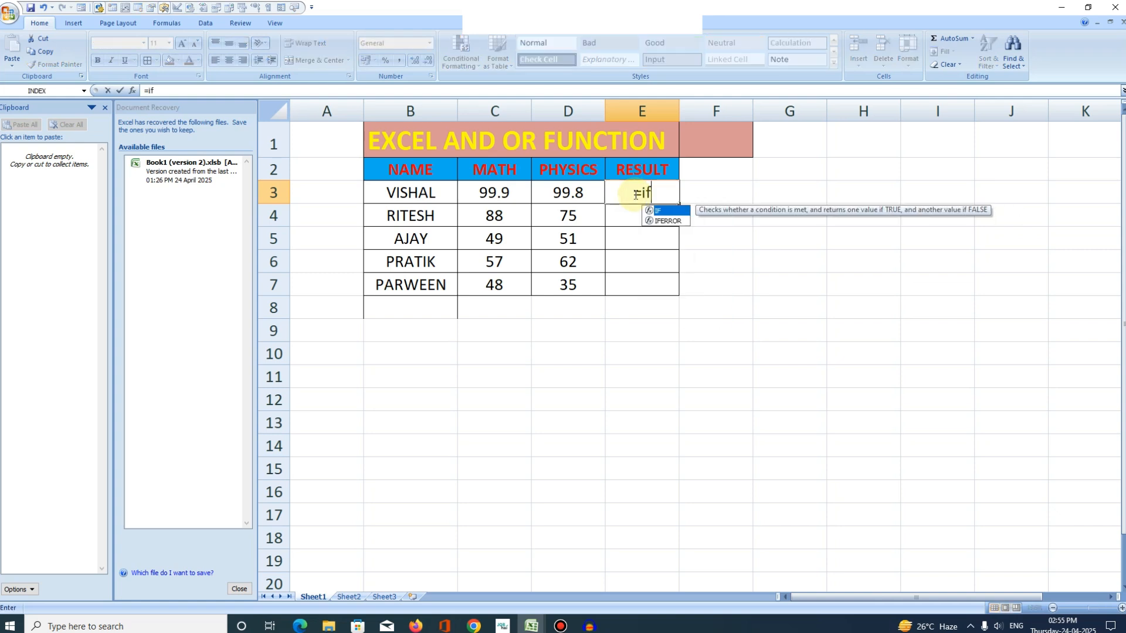
{"action": "key", "text": "BackSpace"}
{"action": "key", "text": "BackSpace"}
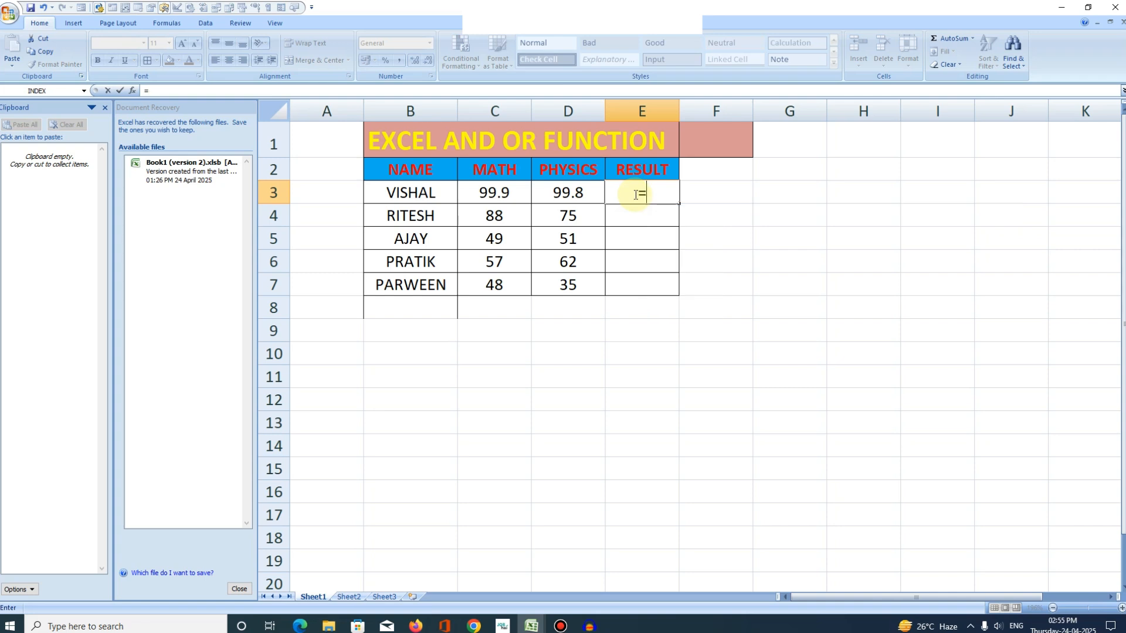
{"action": "type", "text": "IF"}
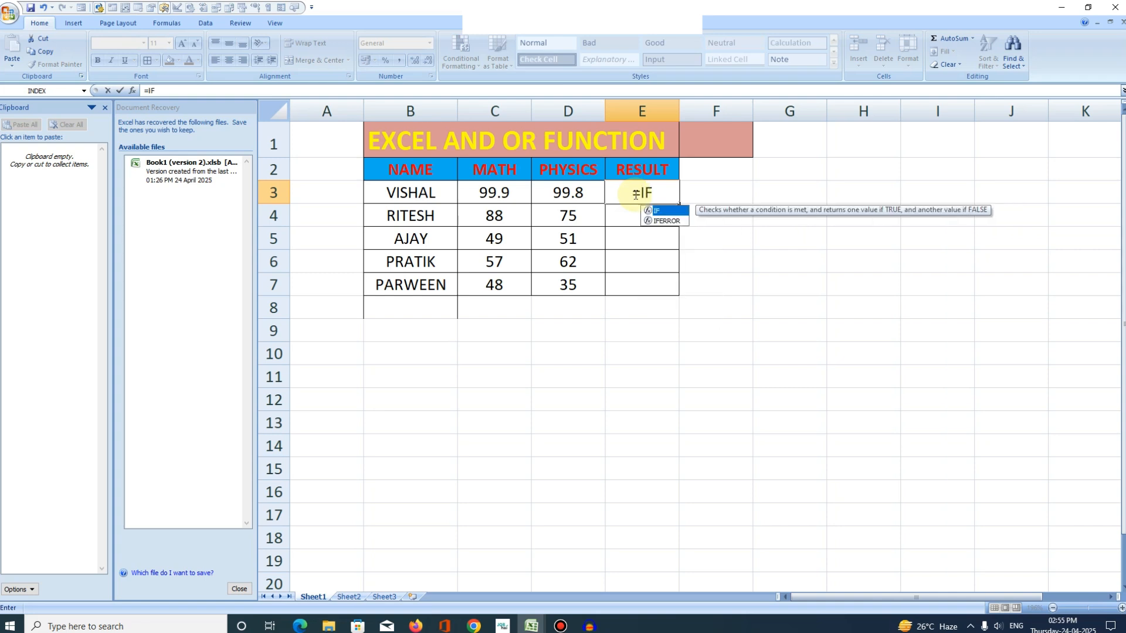
{"action": "type", "text": "("}
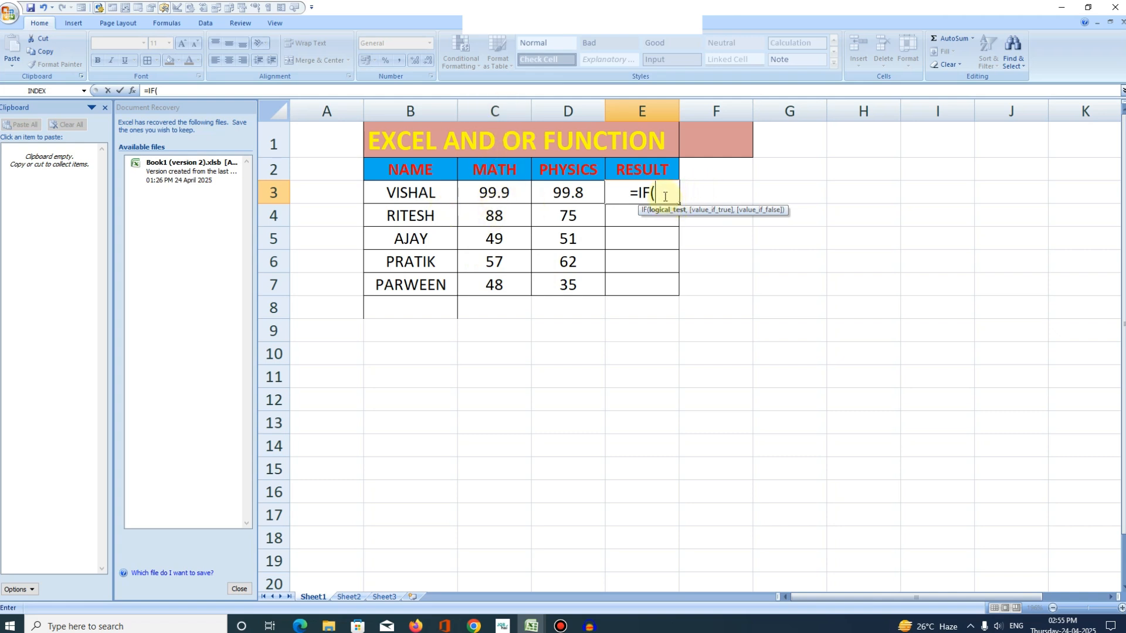
{"action": "type", "text": "C3"}
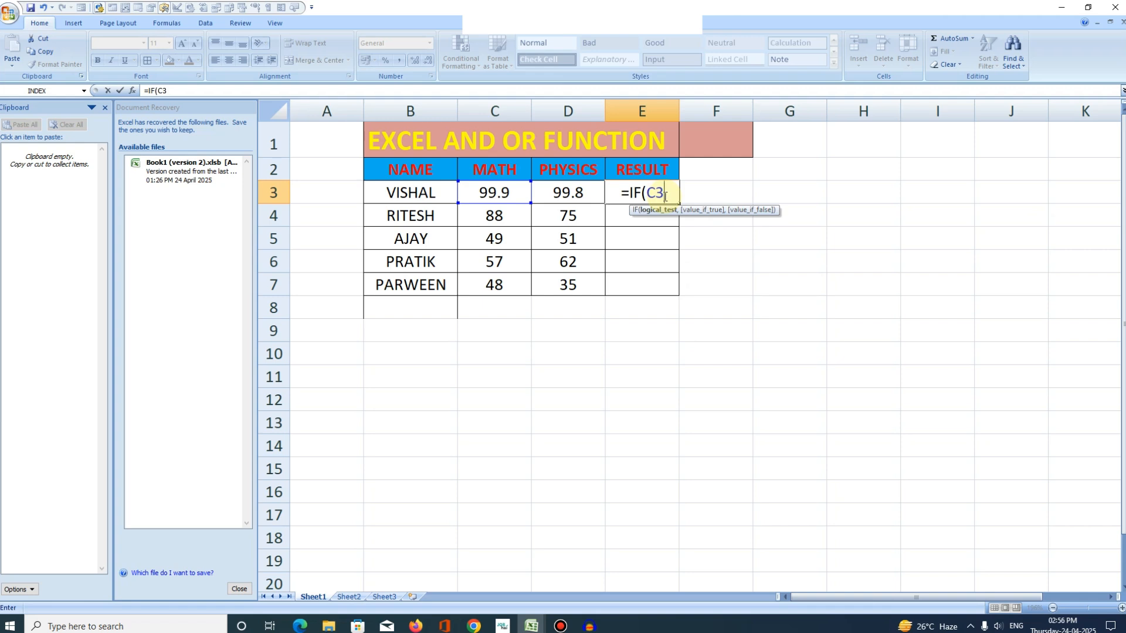
{"action": "type", "text": ">="}
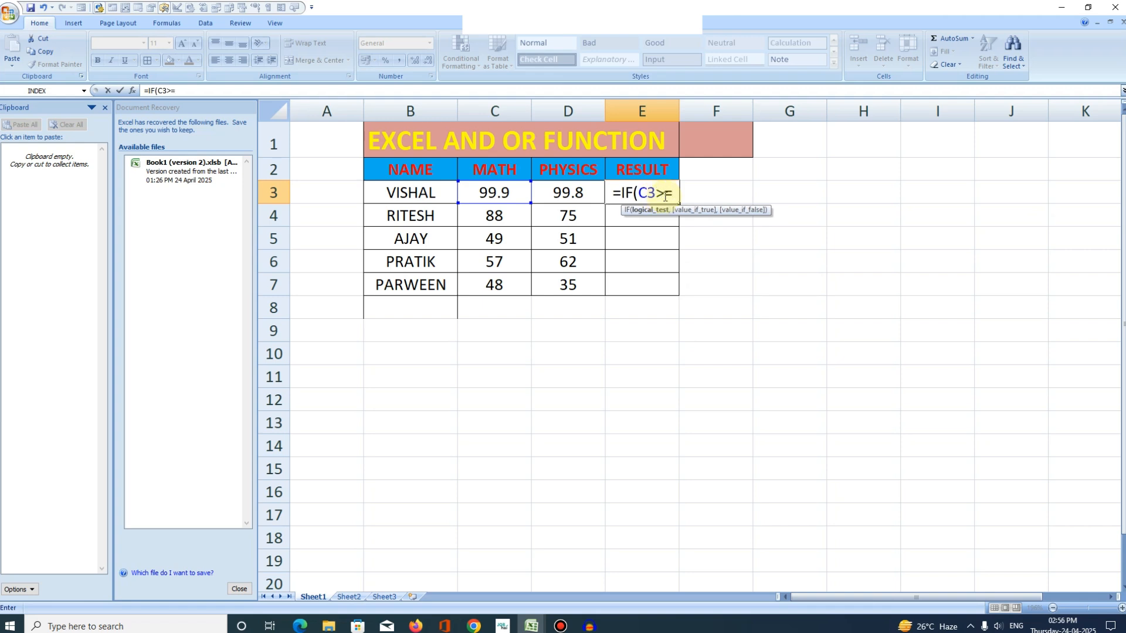
{"action": "type", "text": "5"}
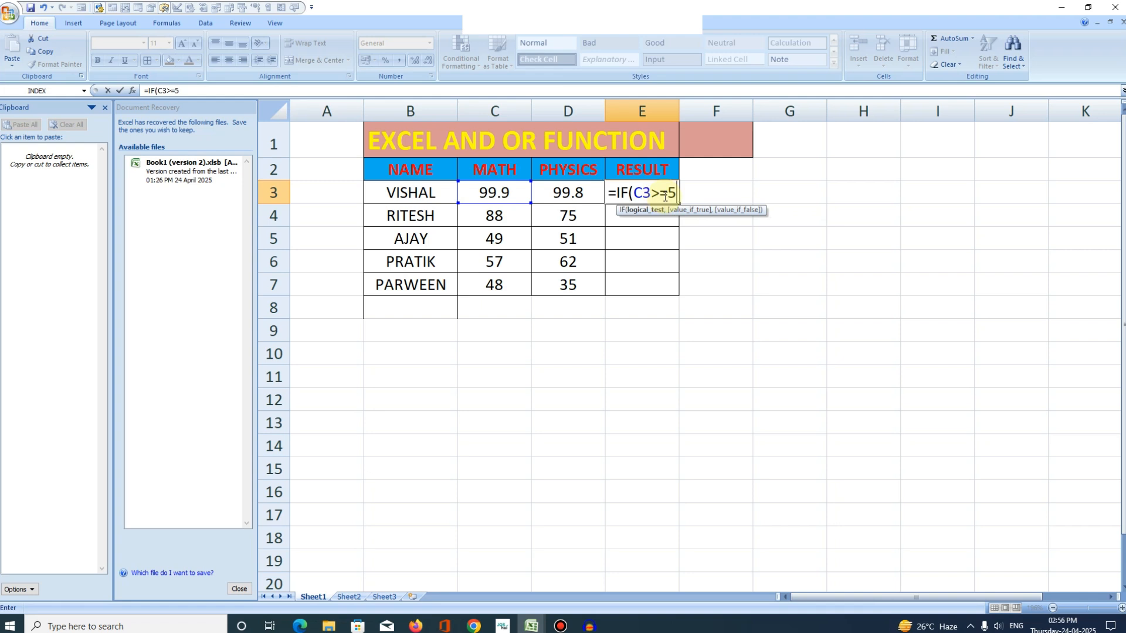
{"action": "type", "text": "0"}
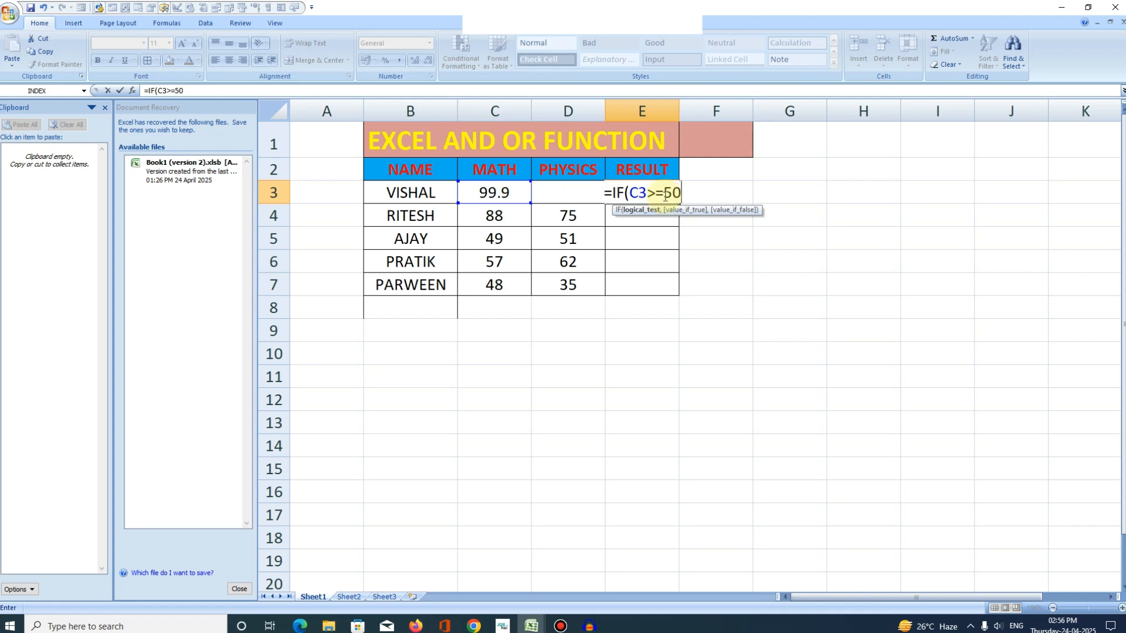
{"action": "type", "text": ","}
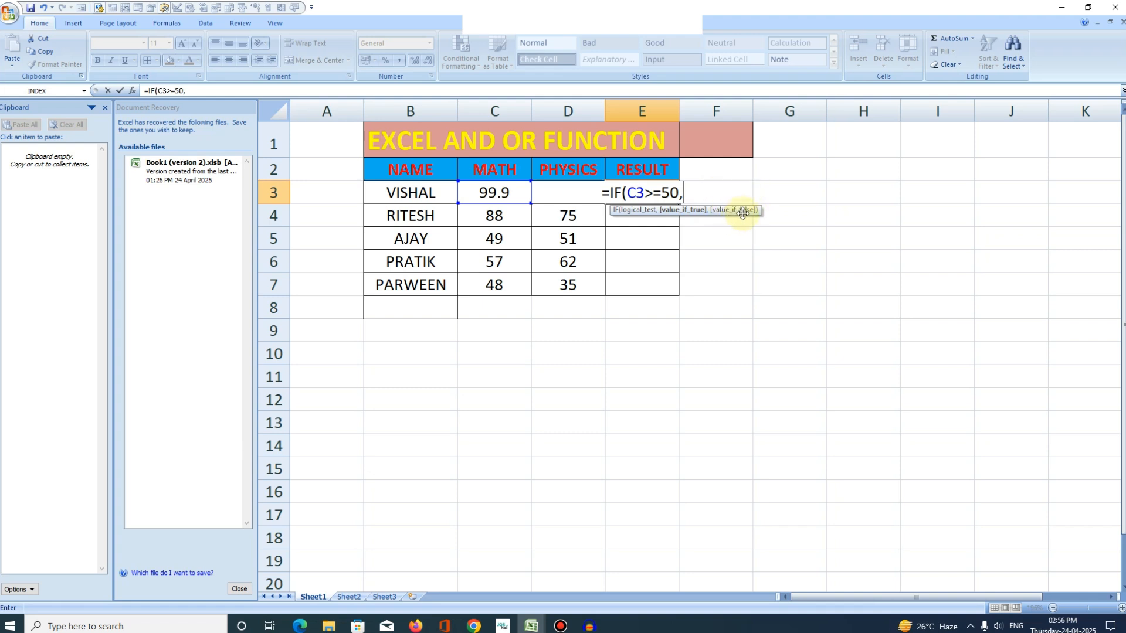
{"action": "type", "text": "PASS"}
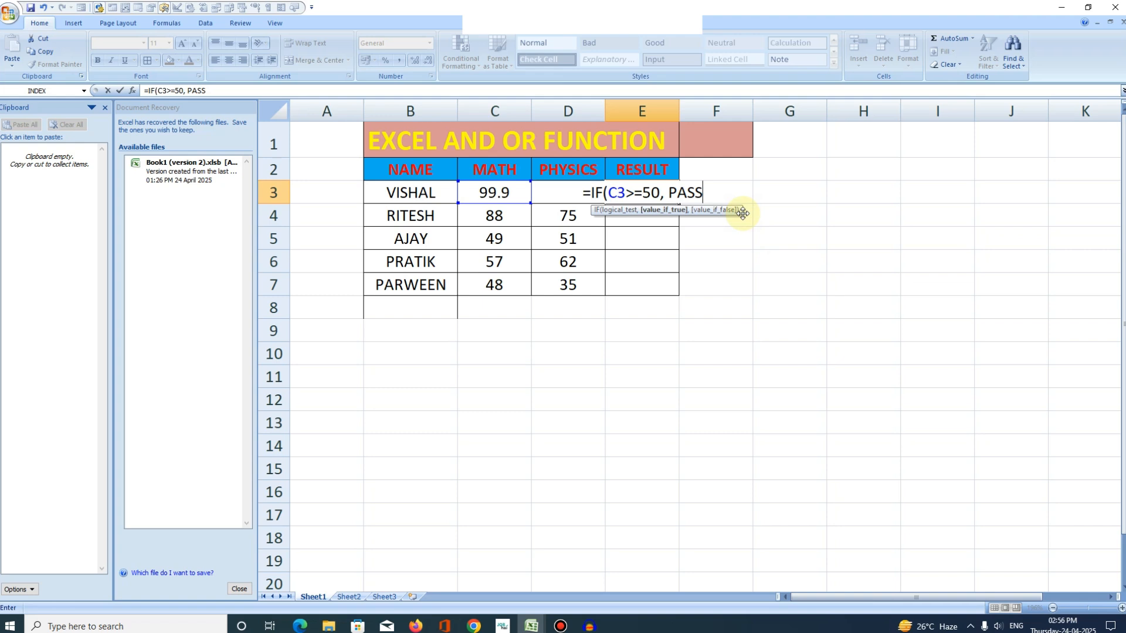
{"action": "key", "text": "BackSpace"}
{"action": "key", "text": "BackSpace"}
{"action": "key", "text": "BackSpace"}
{"action": "key", "text": "BackSpace"}
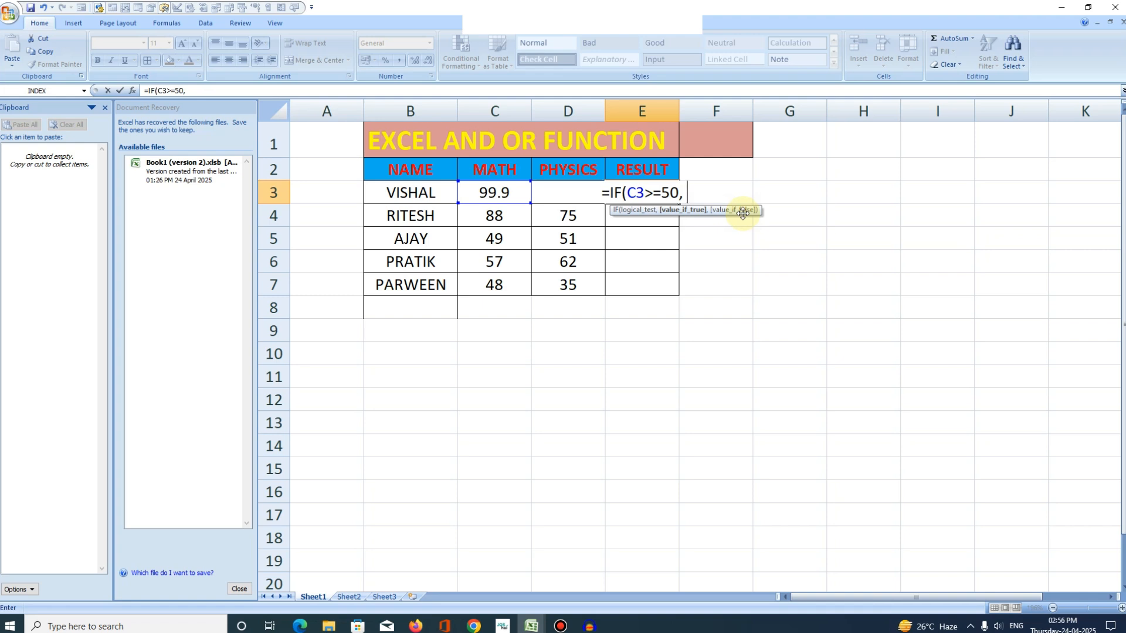
{"action": "type", "text": "\"PASS"}
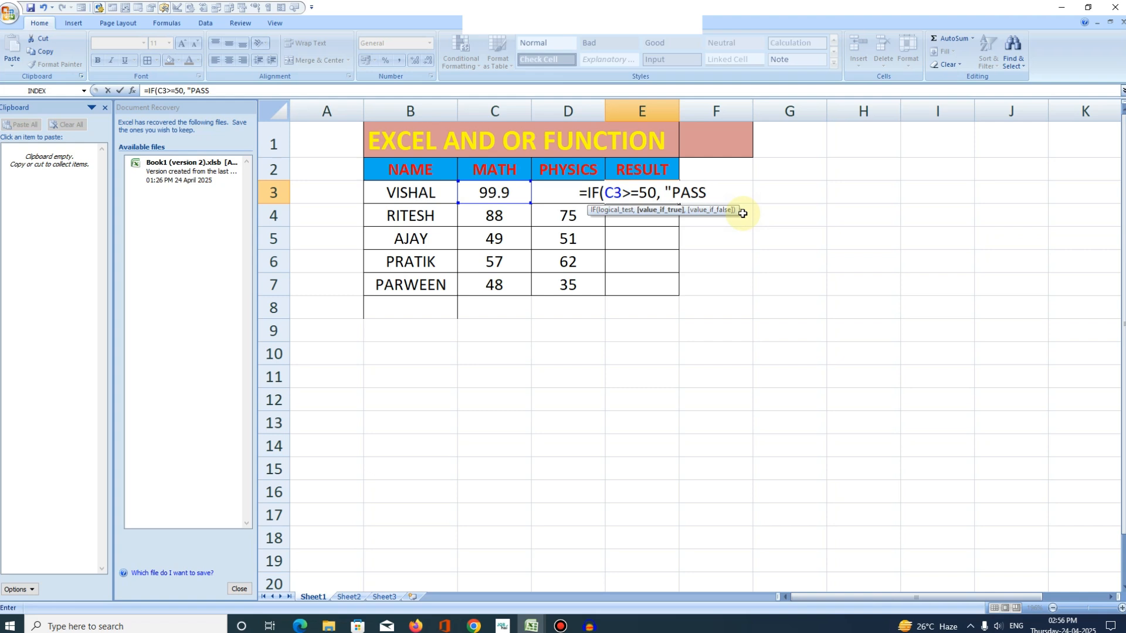
{"action": "type", "text": "\""}
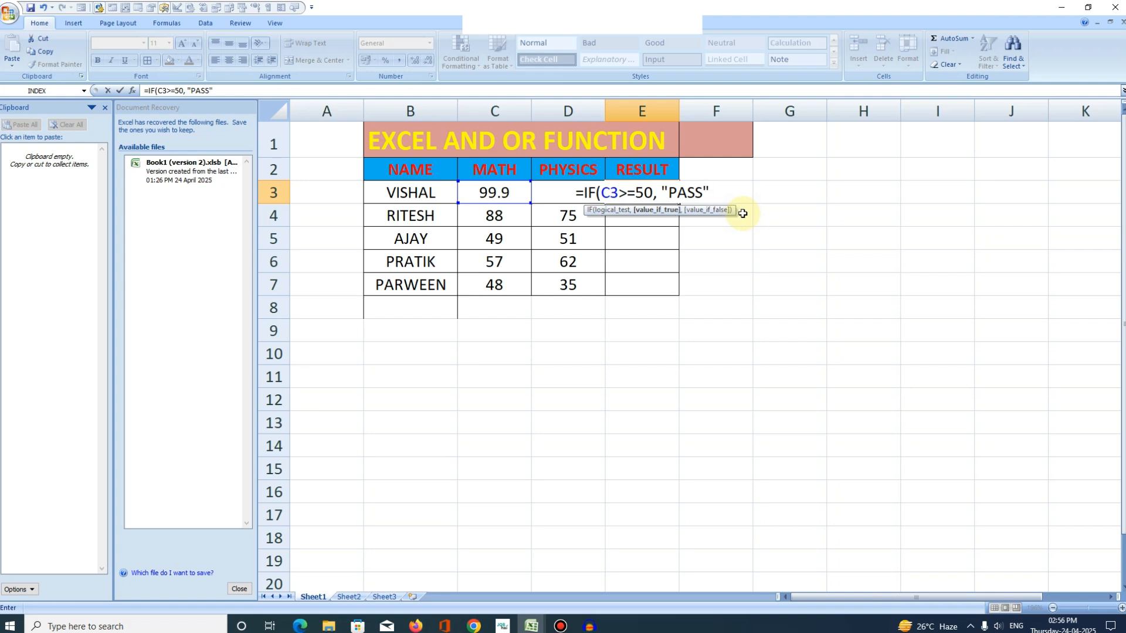
{"action": "type", "text": ","}
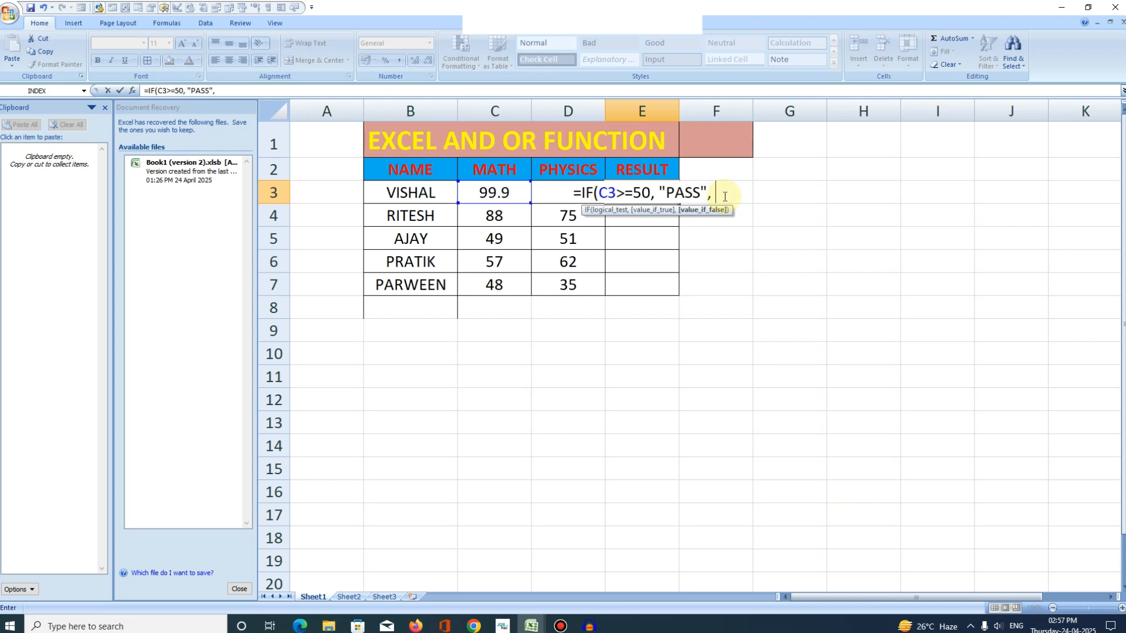
{"action": "type", "text": "\""}
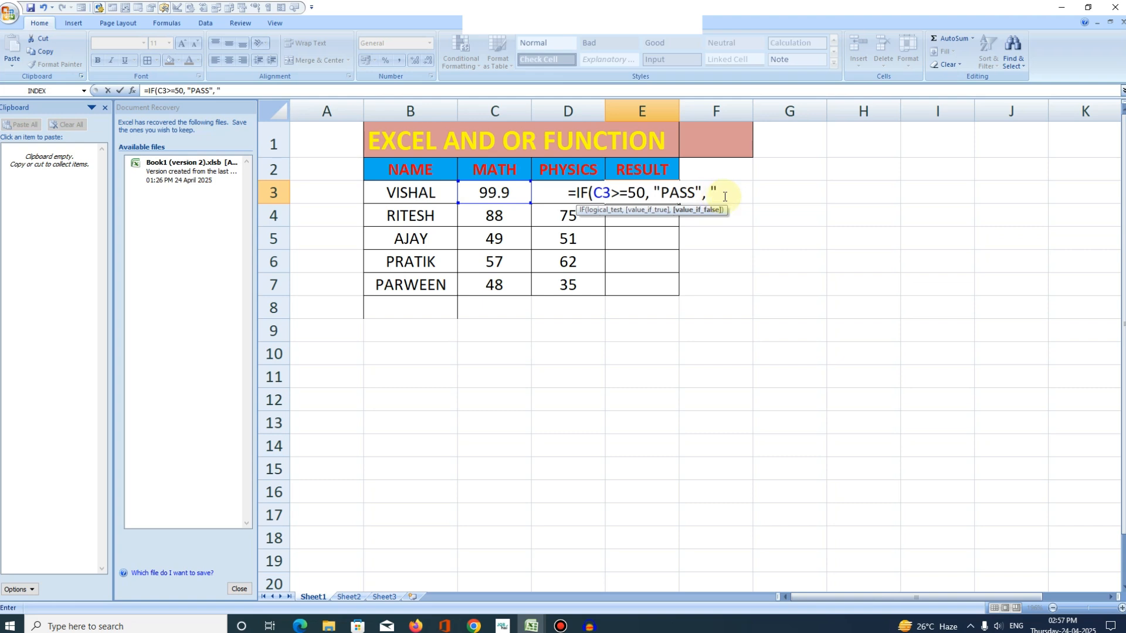
{"action": "type", "text": "FAIL"}
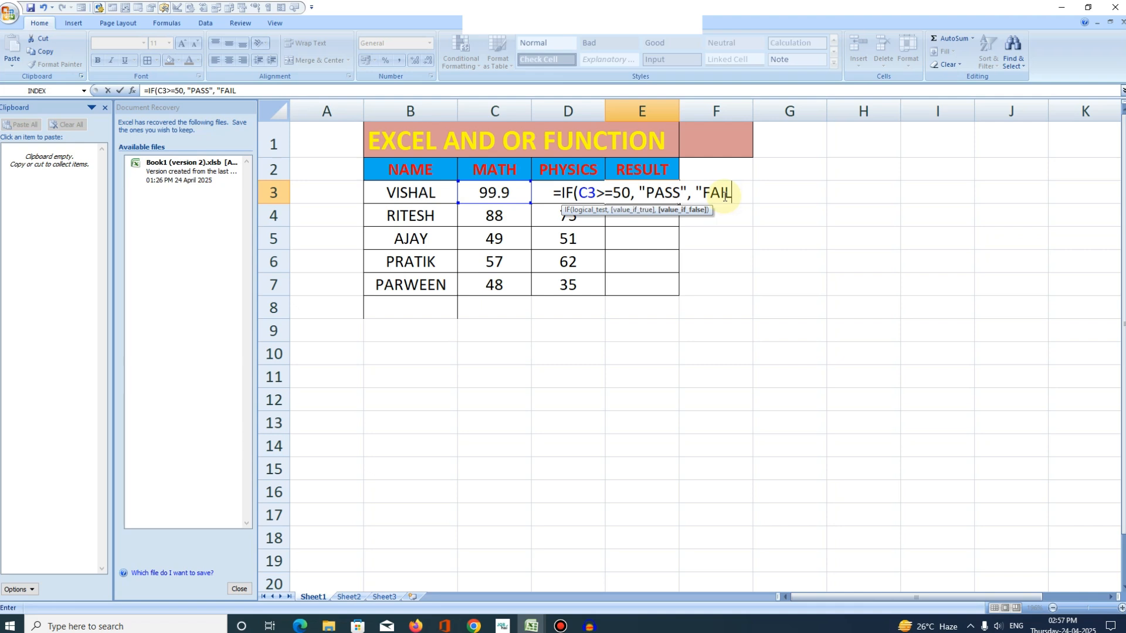
{"action": "type", "text": "\""}
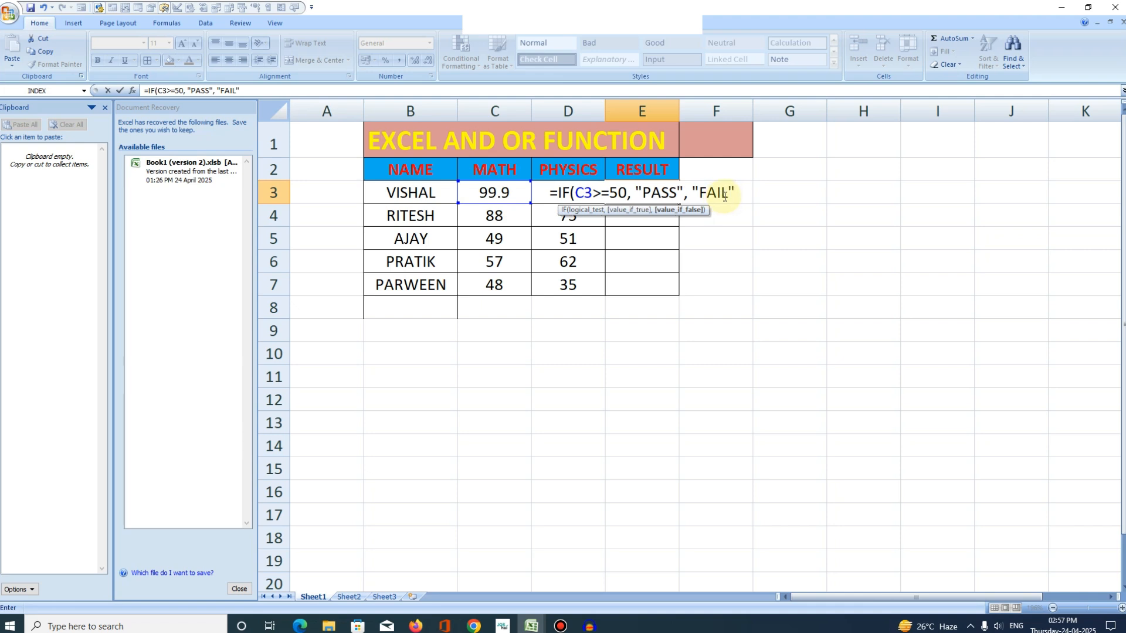
{"action": "type", "text": ")"}
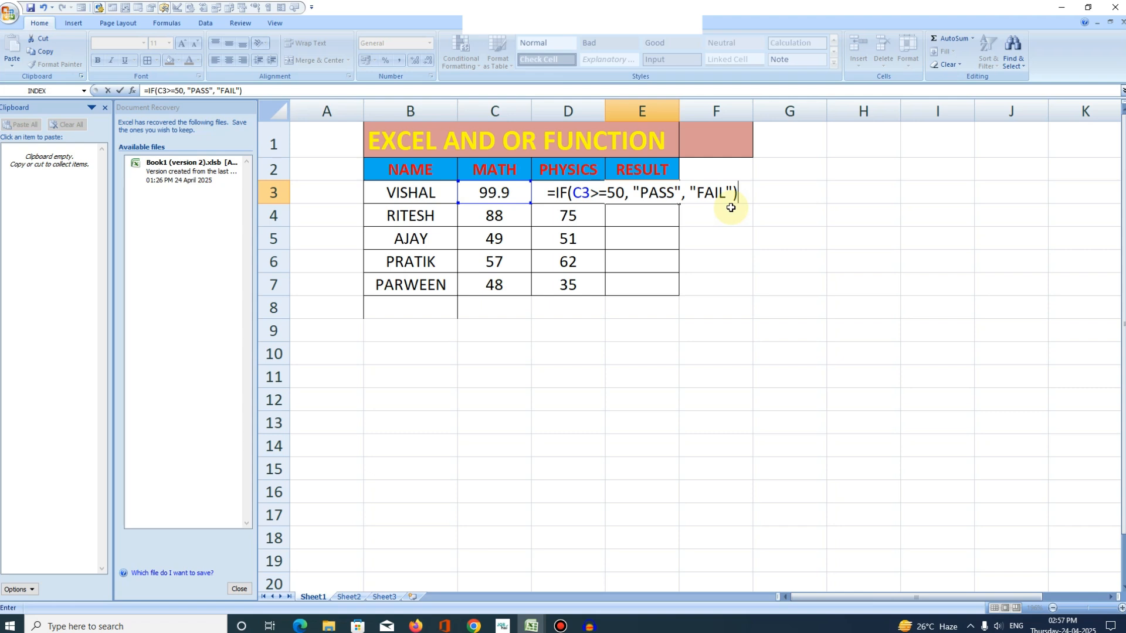
{"action": "key", "text": "Return"}
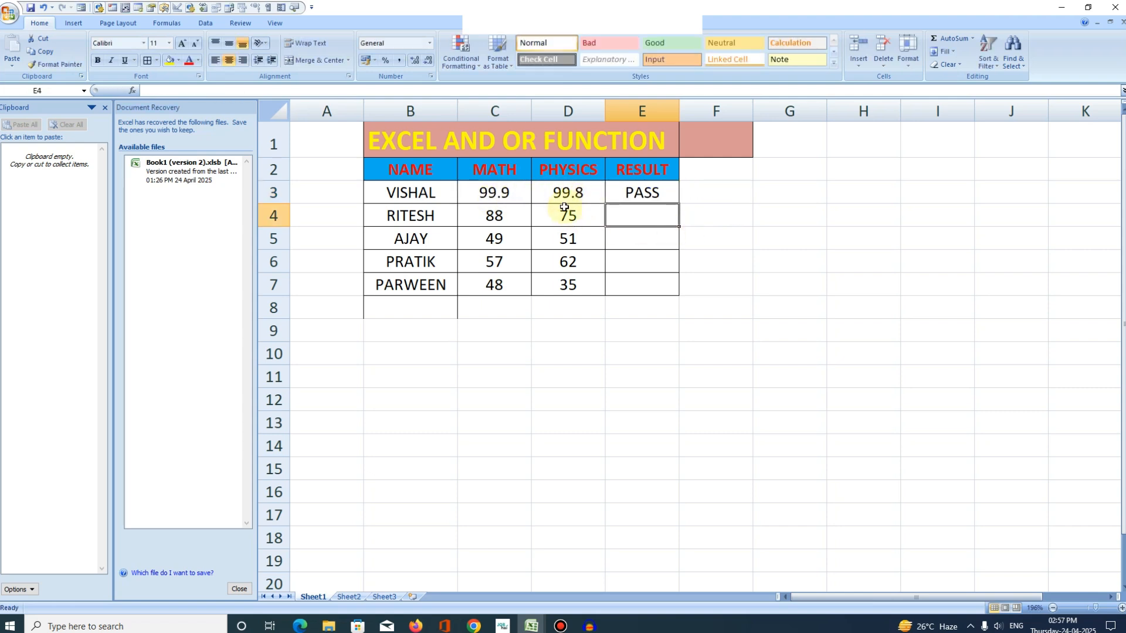
Step: Fill the IF formula from E3 down the RESULT column through E7 and deselect the filled range
{"action": "left_click", "coordinate": [664, 192]}
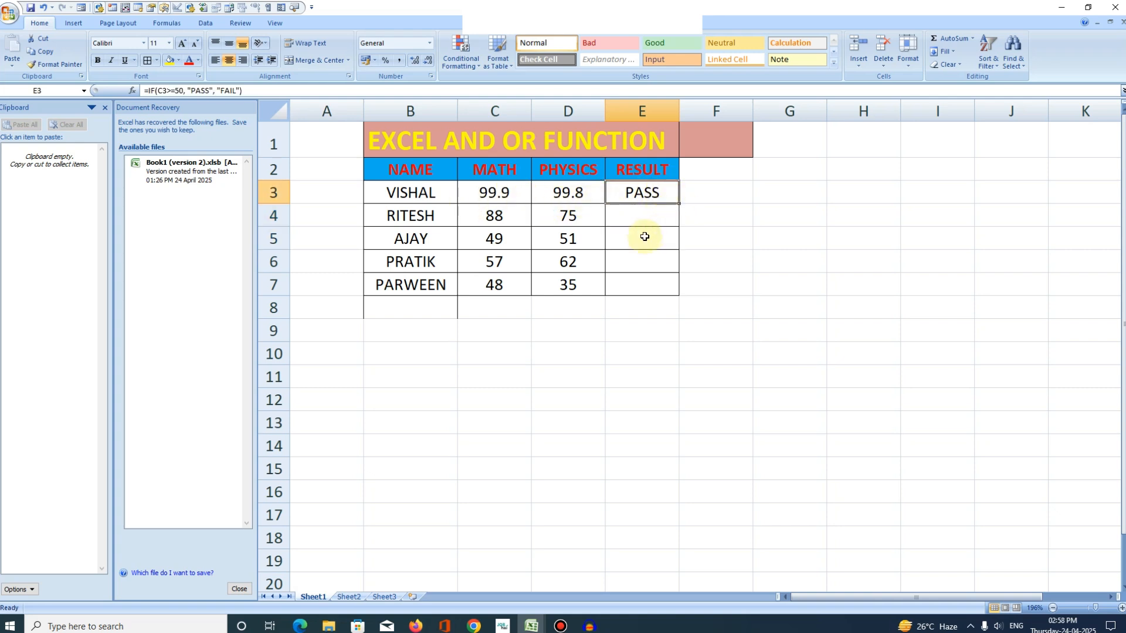
{"action": "double_click", "coordinate": [678, 204]}
{"action": "left_click", "coordinate": [647, 306]}
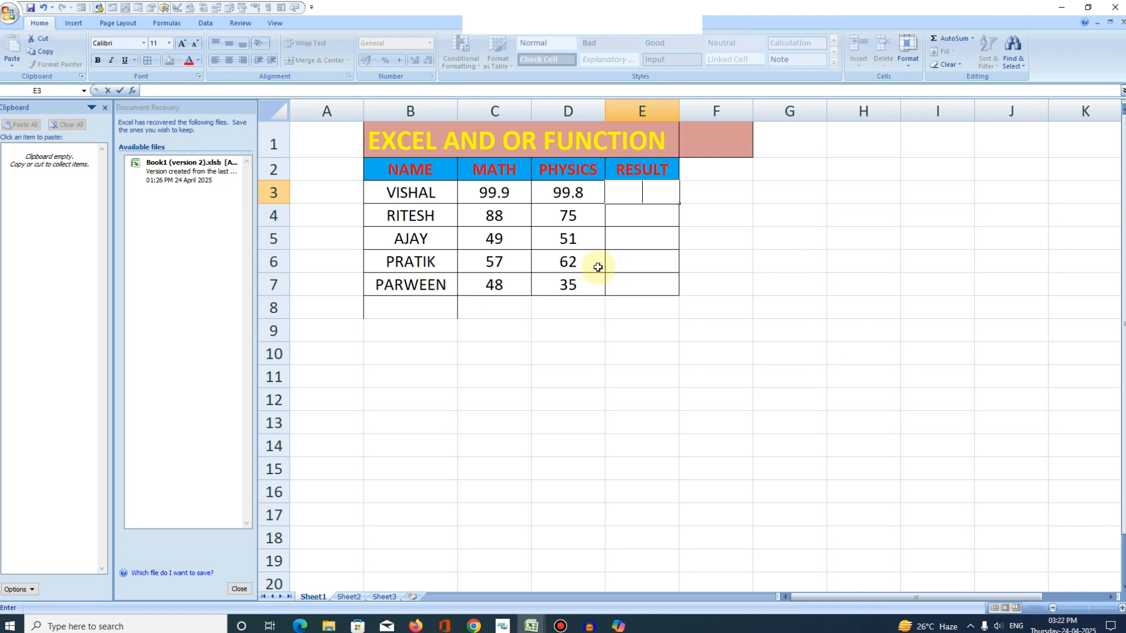
Step: Start an IF formula in the emptied RESULT cell E3 with AND(C3>=50, D3>=50) as its logical test
{"action": "left_click", "coordinate": [635, 196]}
{"action": "type", "text": "="}
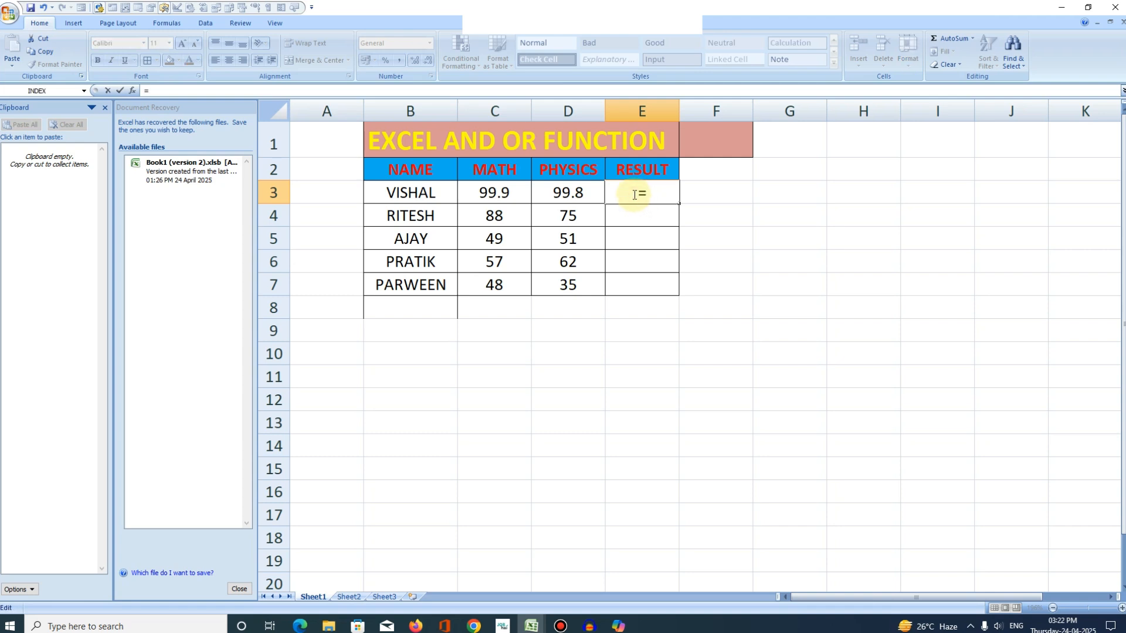
{"action": "type", "text": "i"}
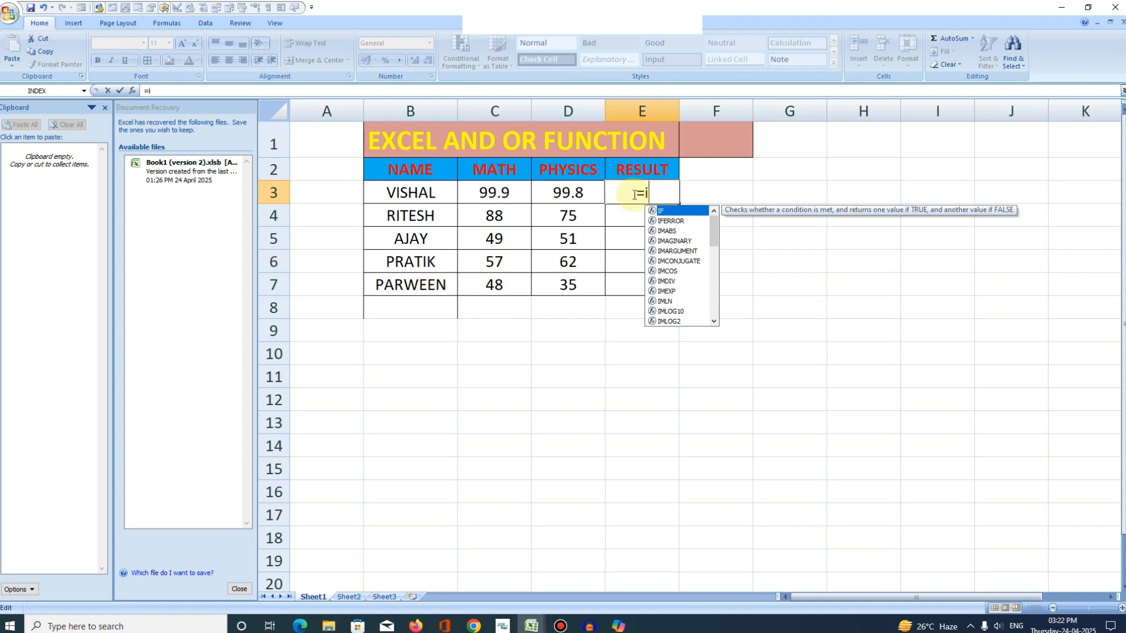
{"action": "key", "text": "BackSpace"}
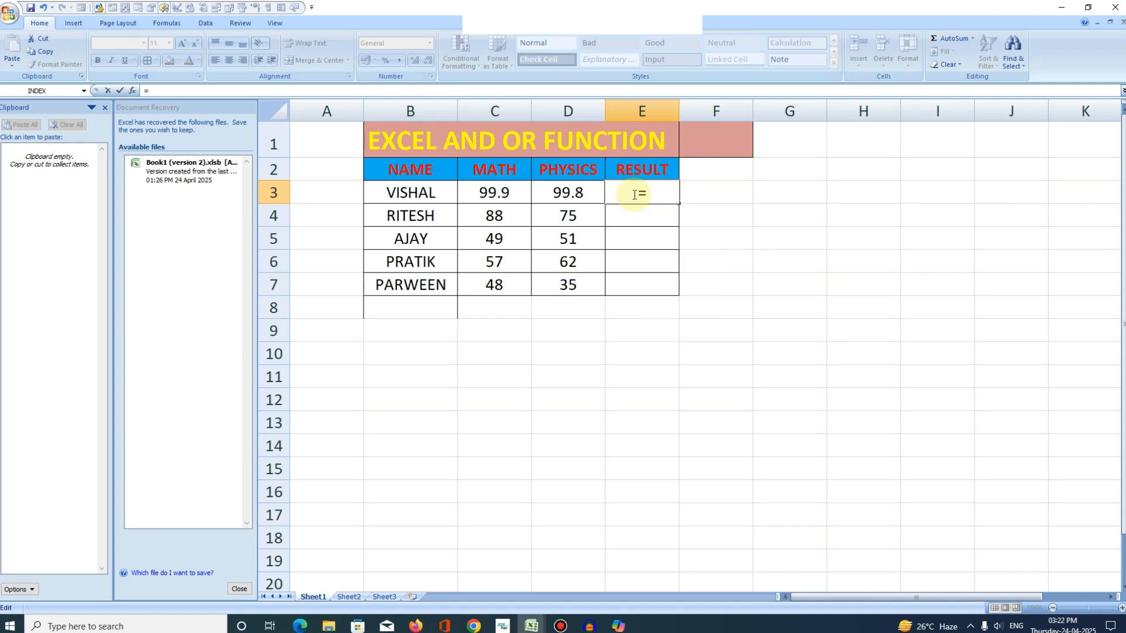
{"action": "type", "text": "IF"}
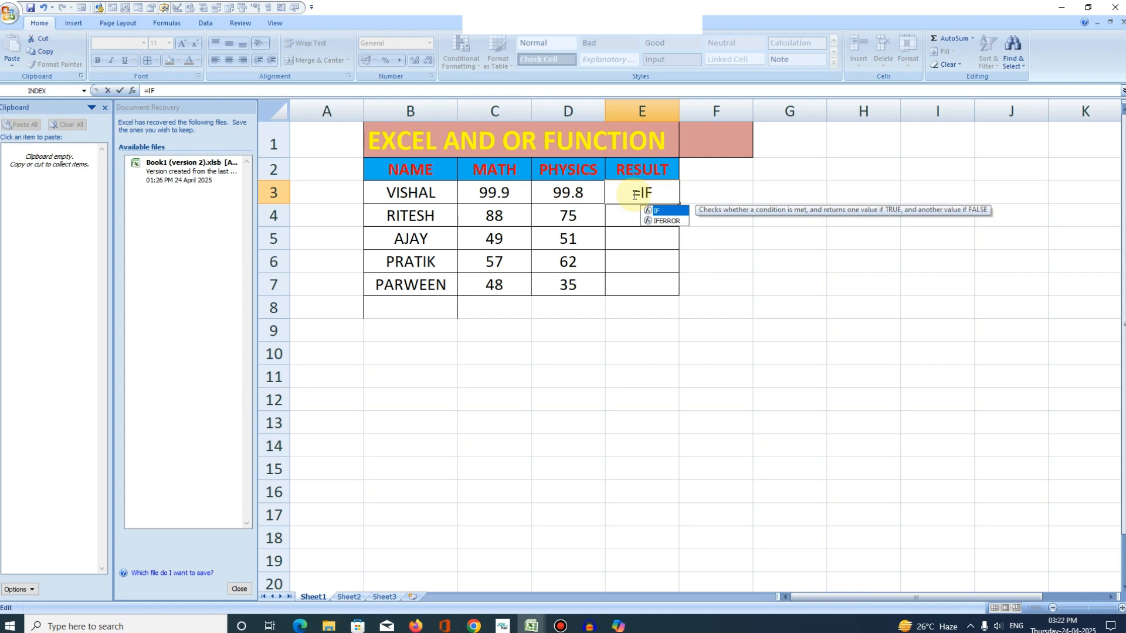
{"action": "type", "text": "("}
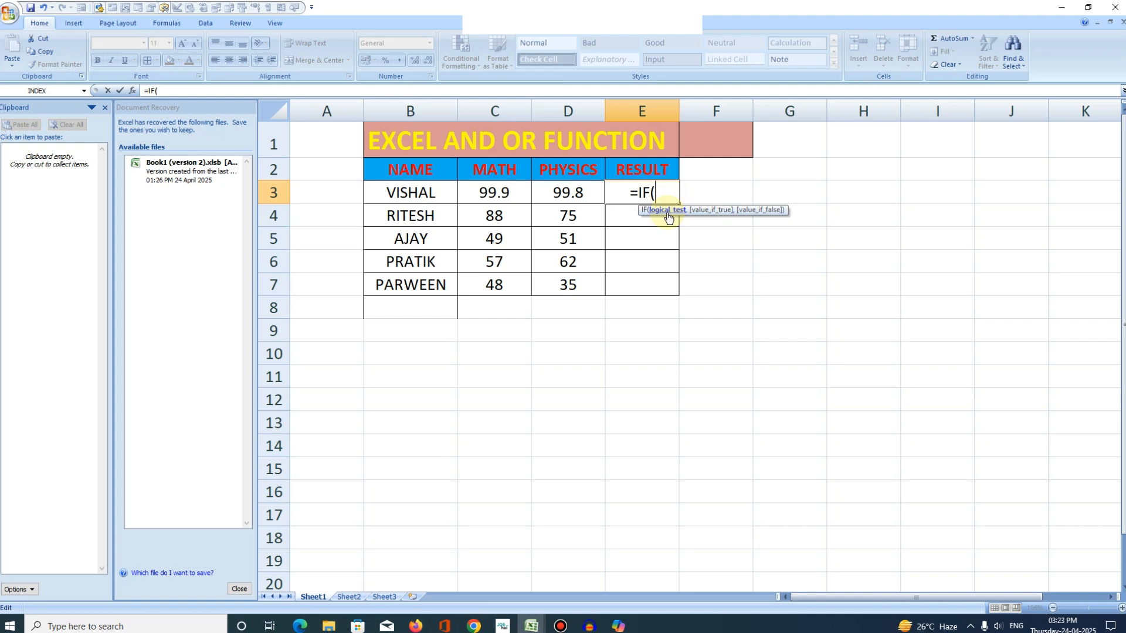
{"action": "type", "text": "AND"}
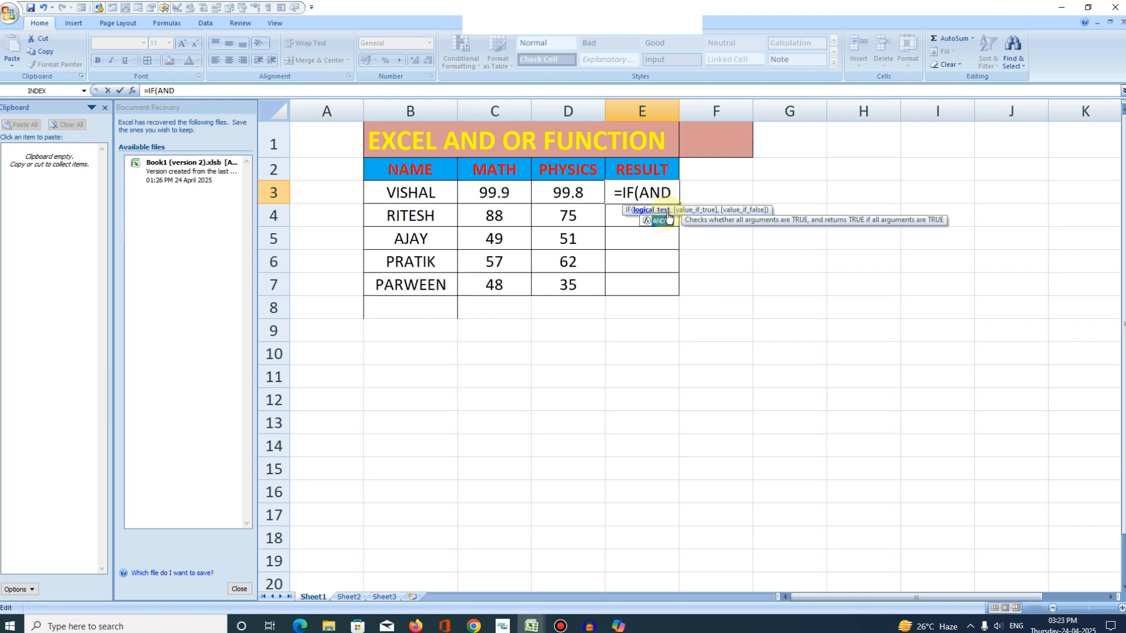
{"action": "double_click", "coordinate": [669, 217]}
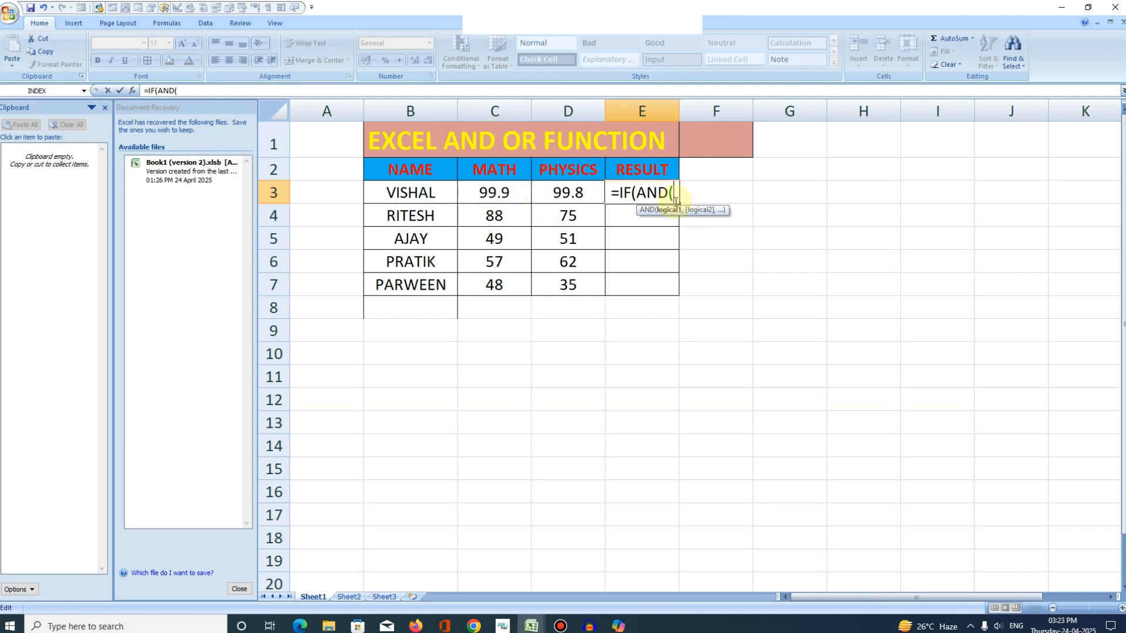
{"action": "type", "text": "C"}
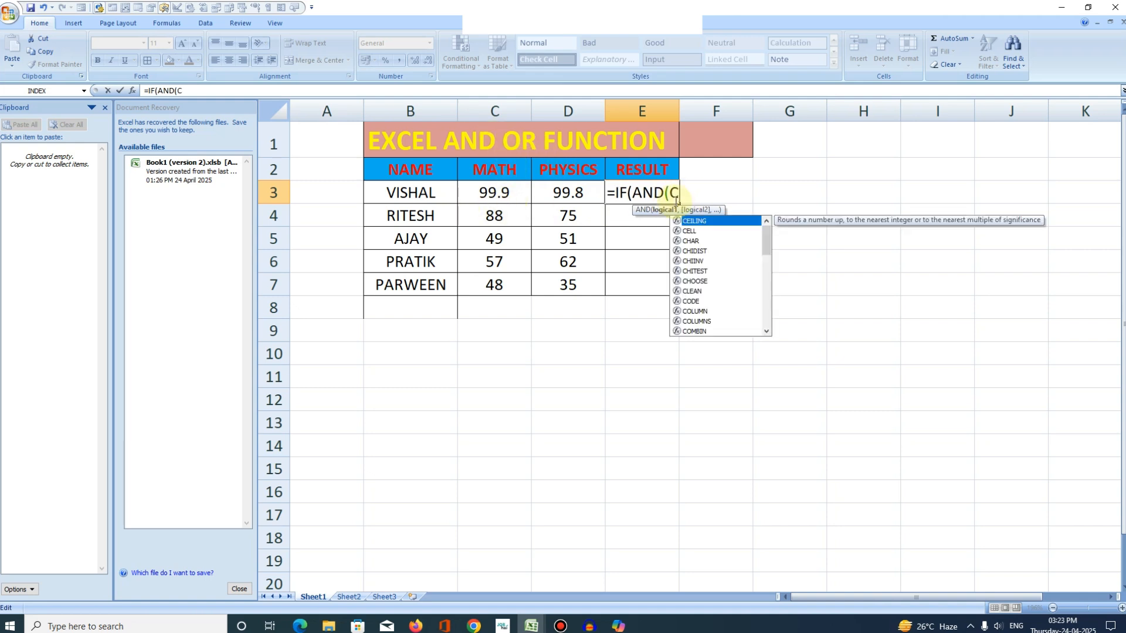
{"action": "type", "text": "3"}
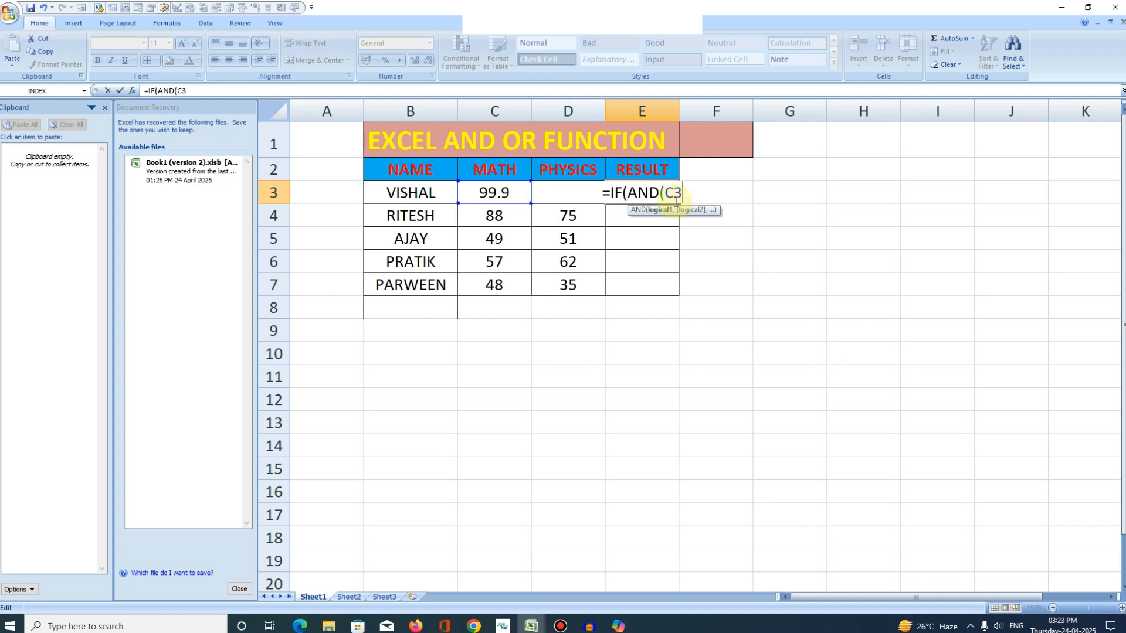
{"action": "type", "text": ">"}
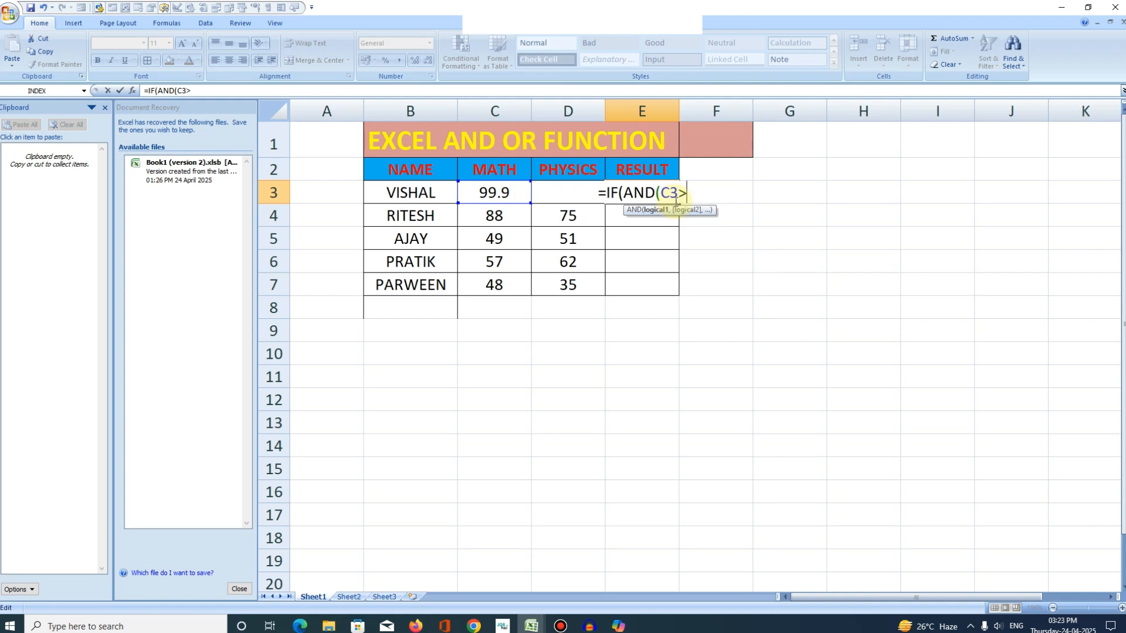
{"action": "type", "text": "="}
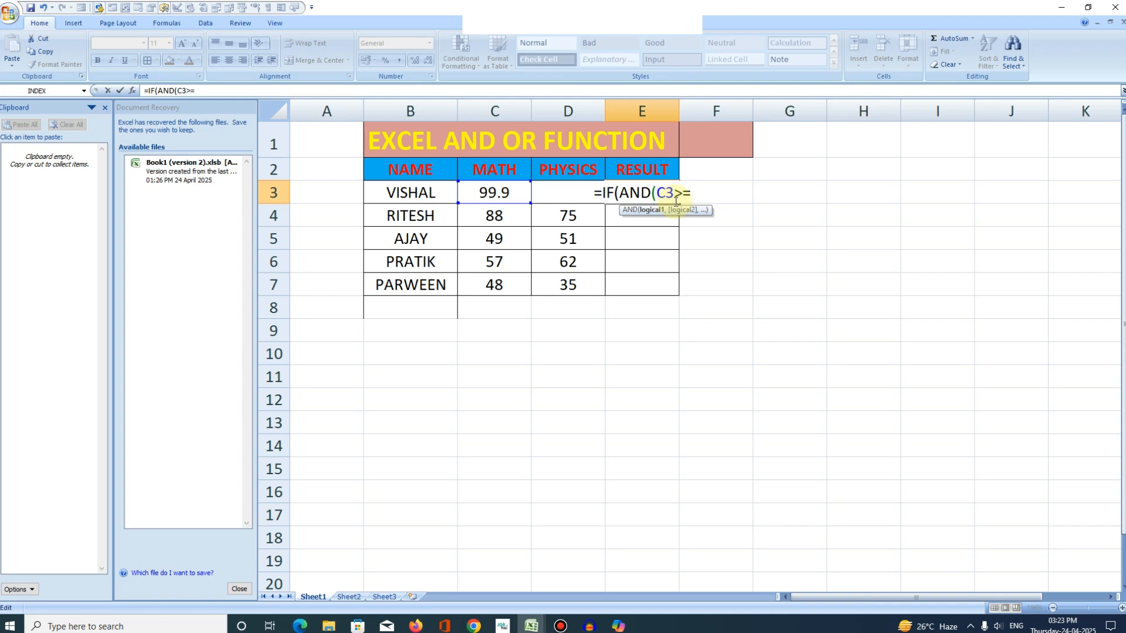
{"action": "type", "text": "5"}
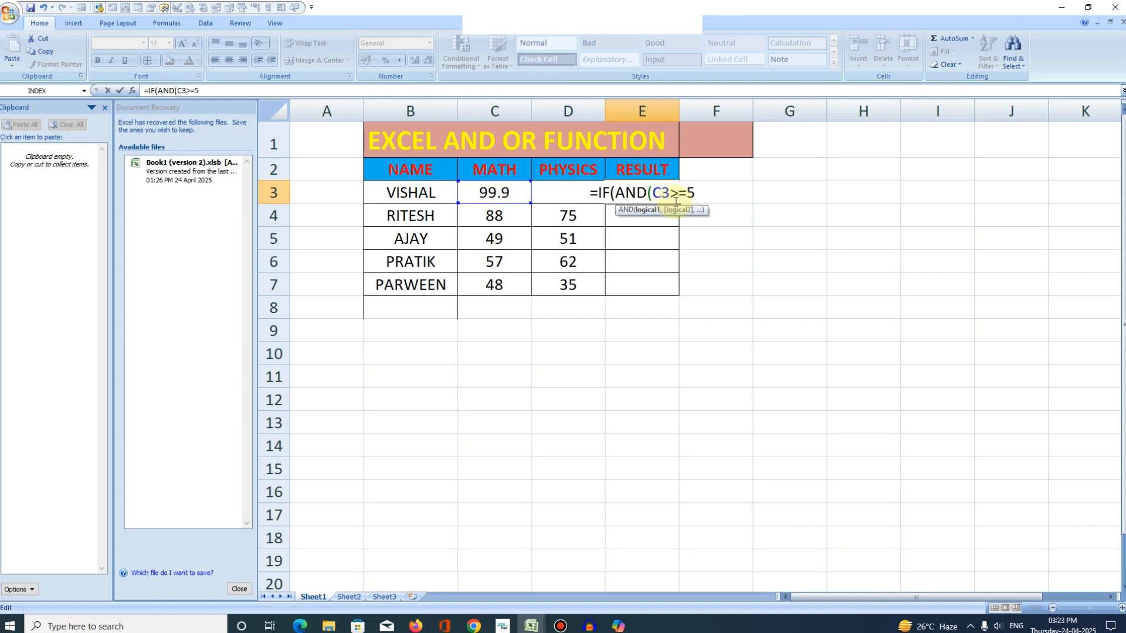
{"action": "type", "text": "0"}
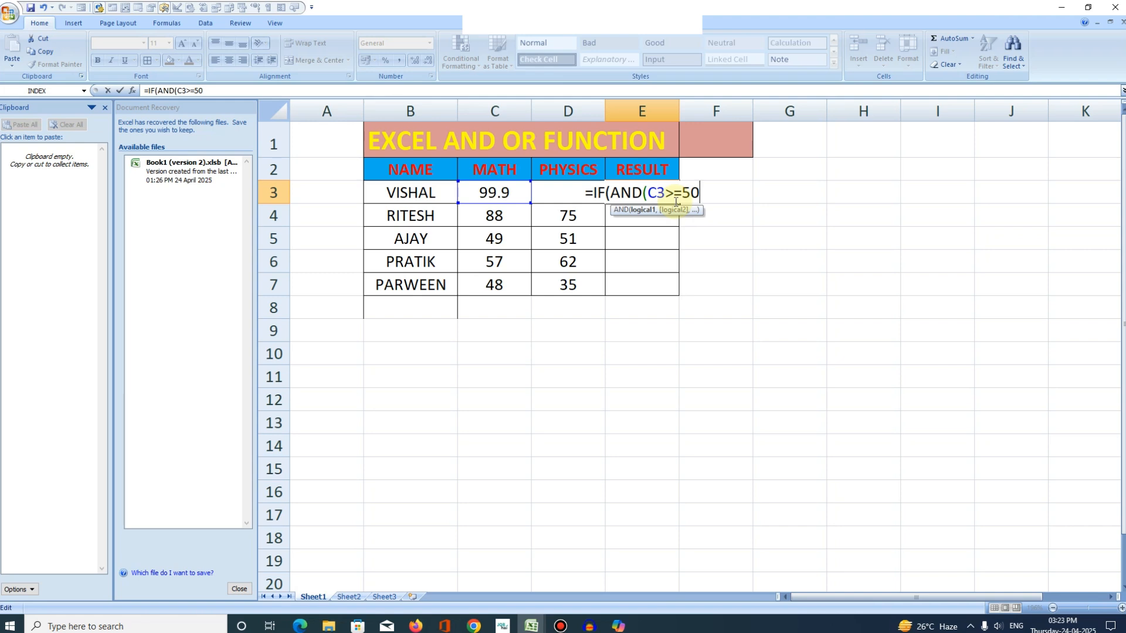
{"action": "type", "text": ","}
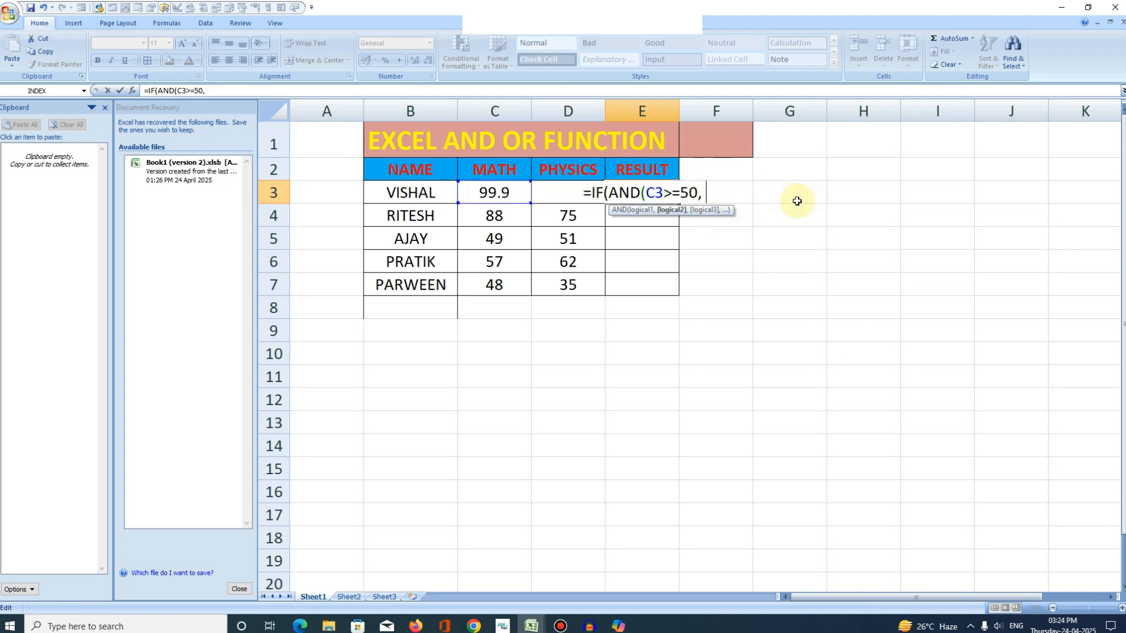
{"action": "type", "text": "D3"}
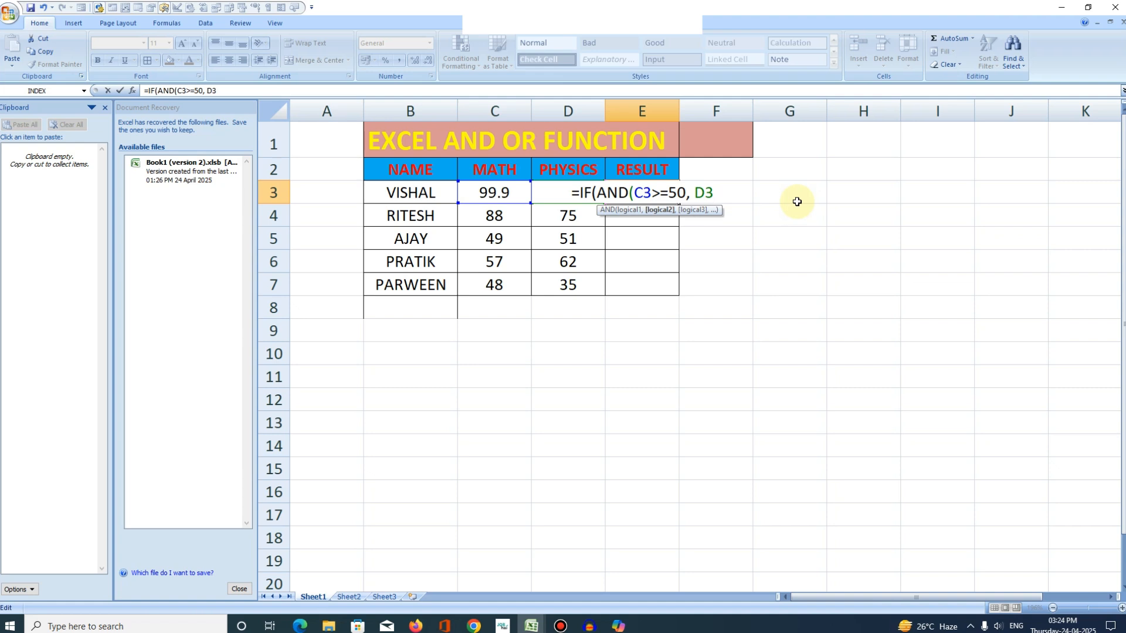
{"action": "type", "text": ">"}
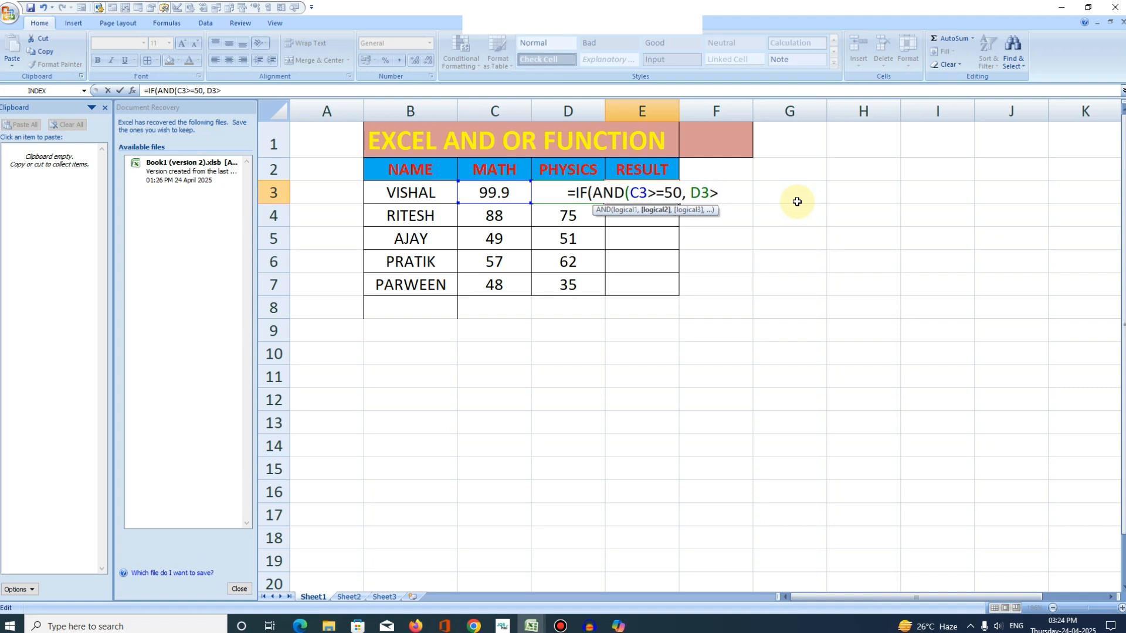
{"action": "type", "text": "="}
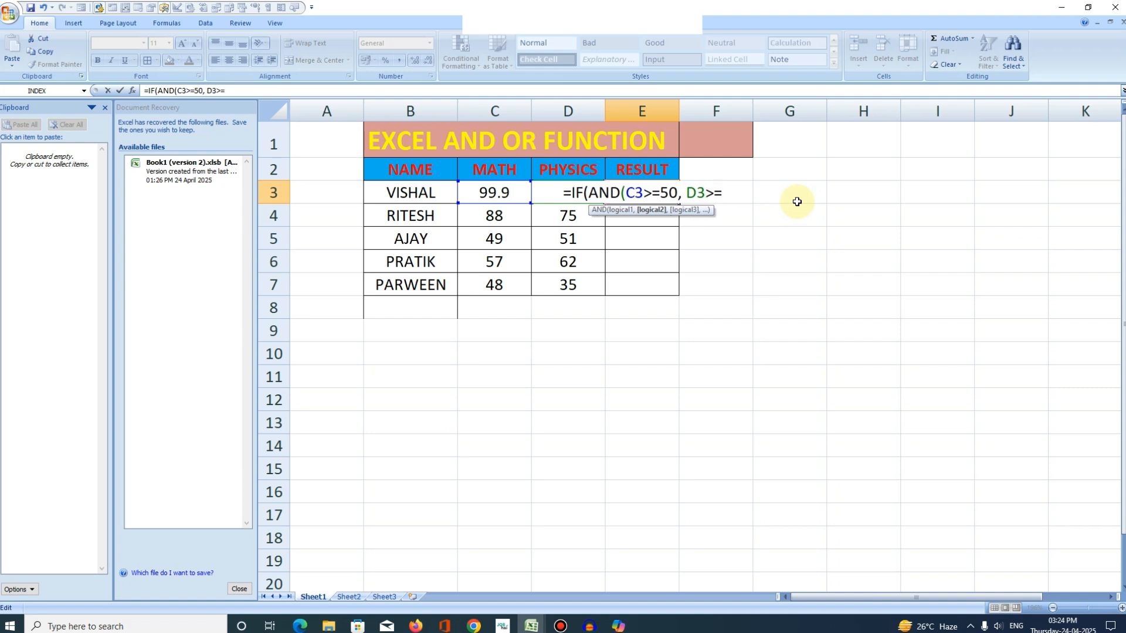
{"action": "type", "text": "50"}
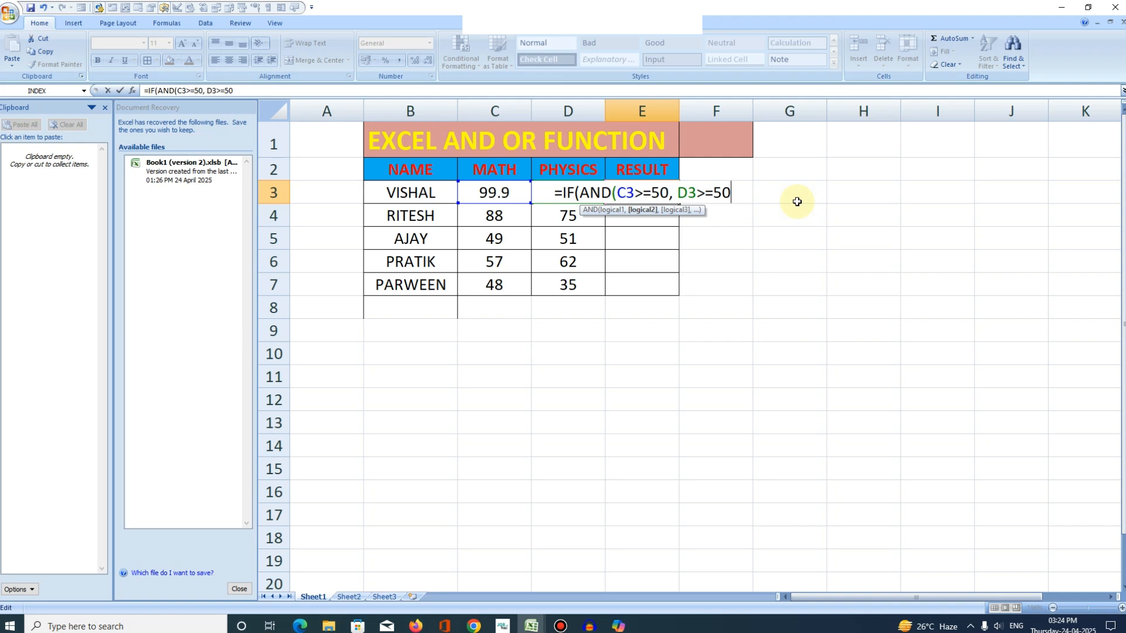
{"action": "type", "text": ")"}
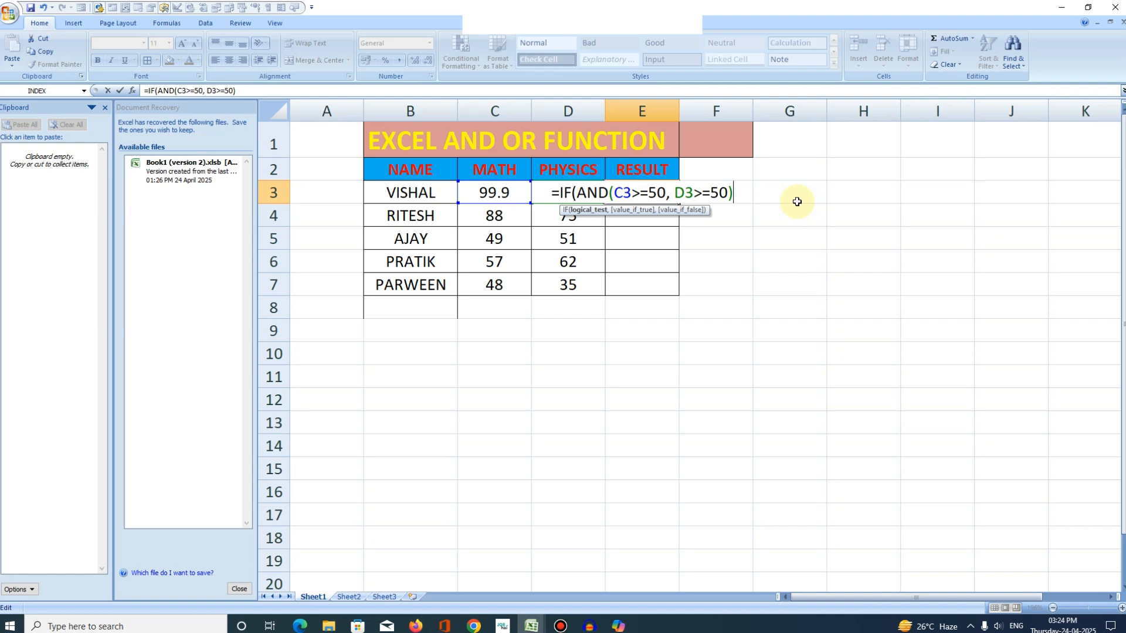
Step: Complete the IF formula in E3 with "PASS" as the true value and "FAIL" as the false value, and commit it
{"action": "type", "text": ","}
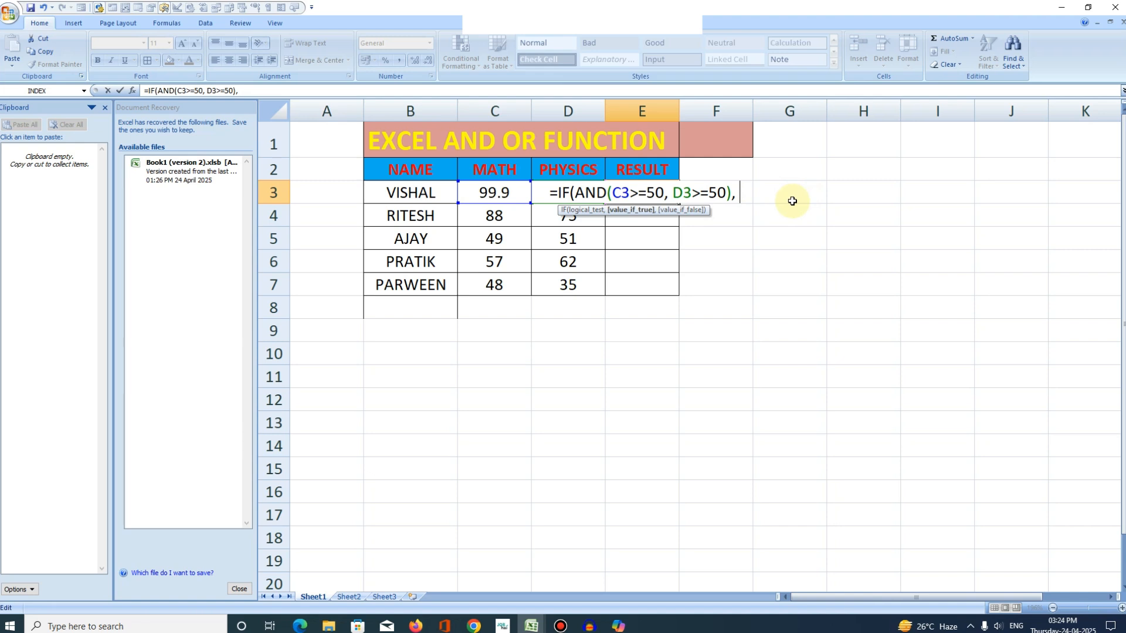
{"action": "type", "text": "\"P"}
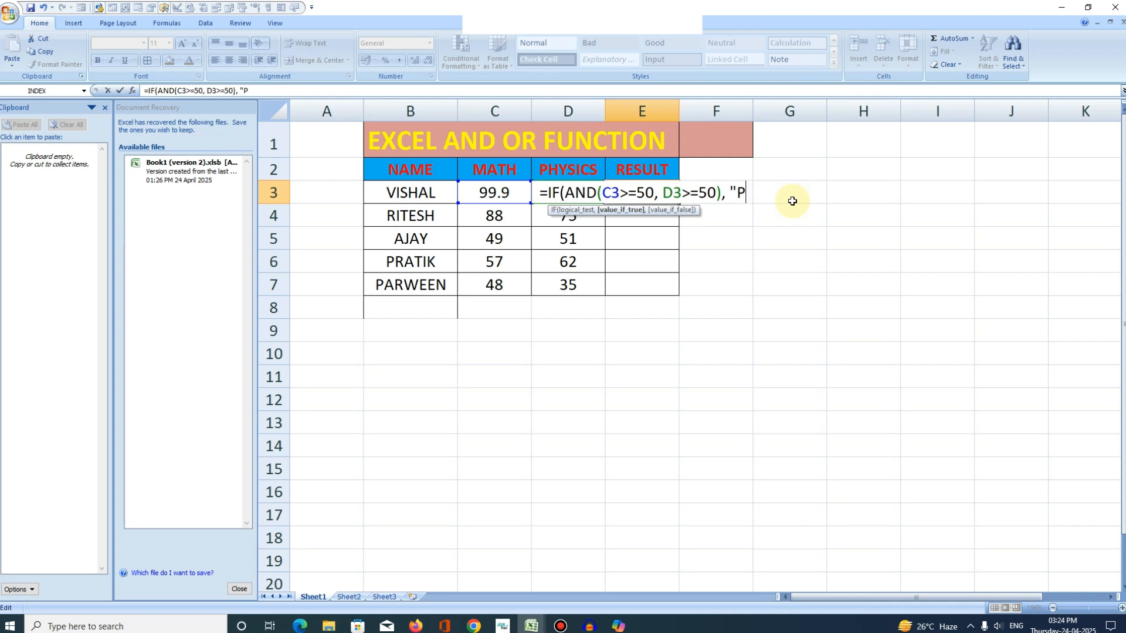
{"action": "type", "text": "ASS\""}
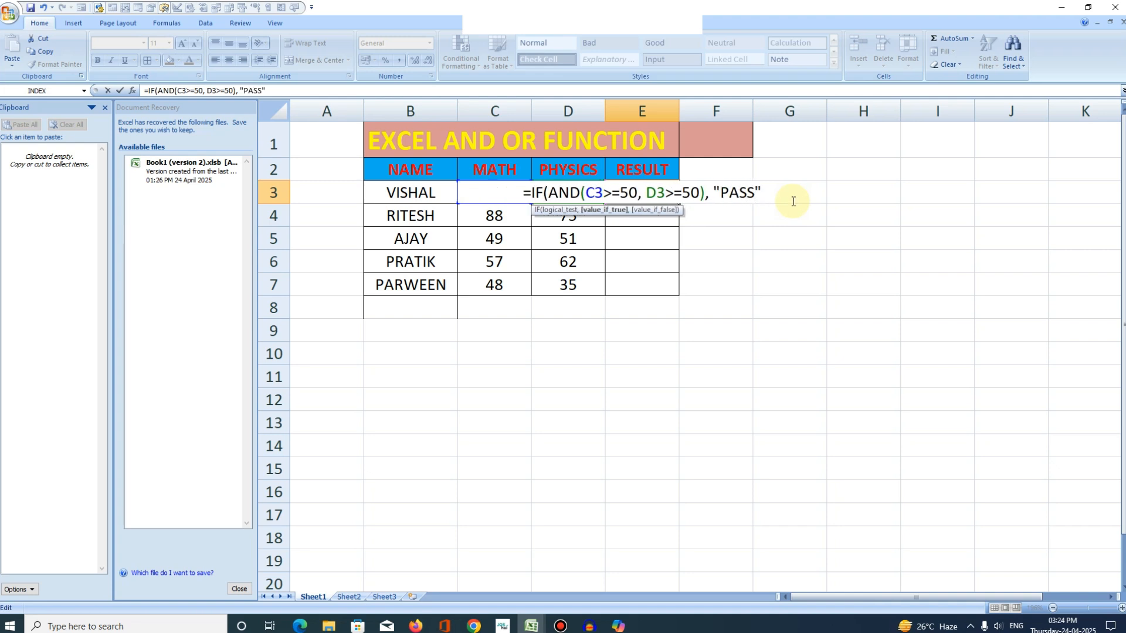
{"action": "type", "text": ","}
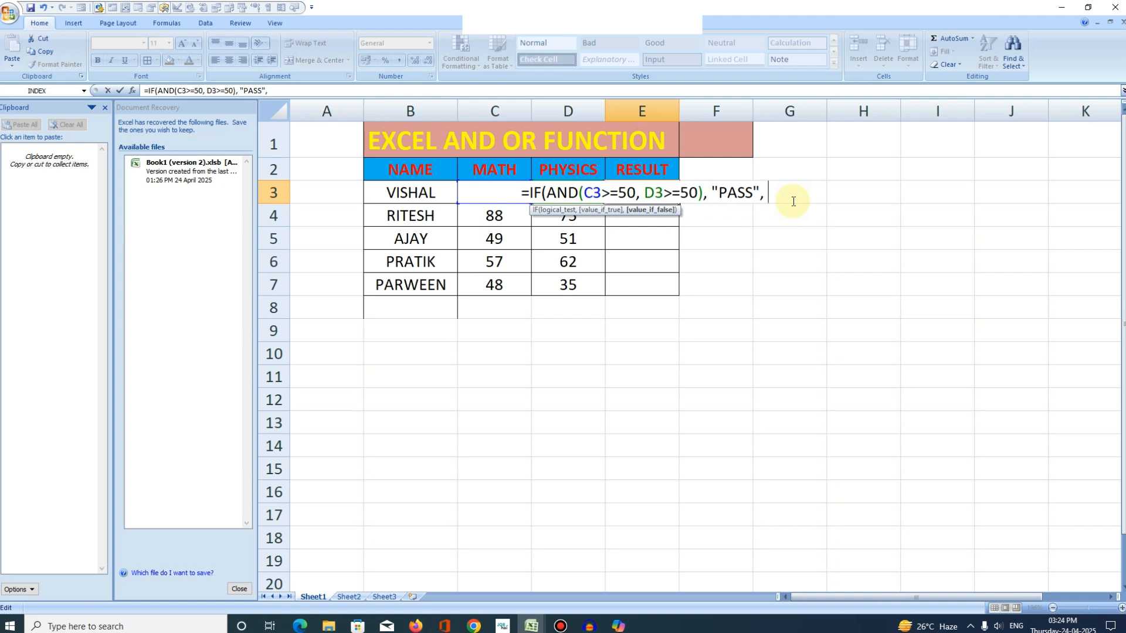
{"action": "type", "text": " \""}
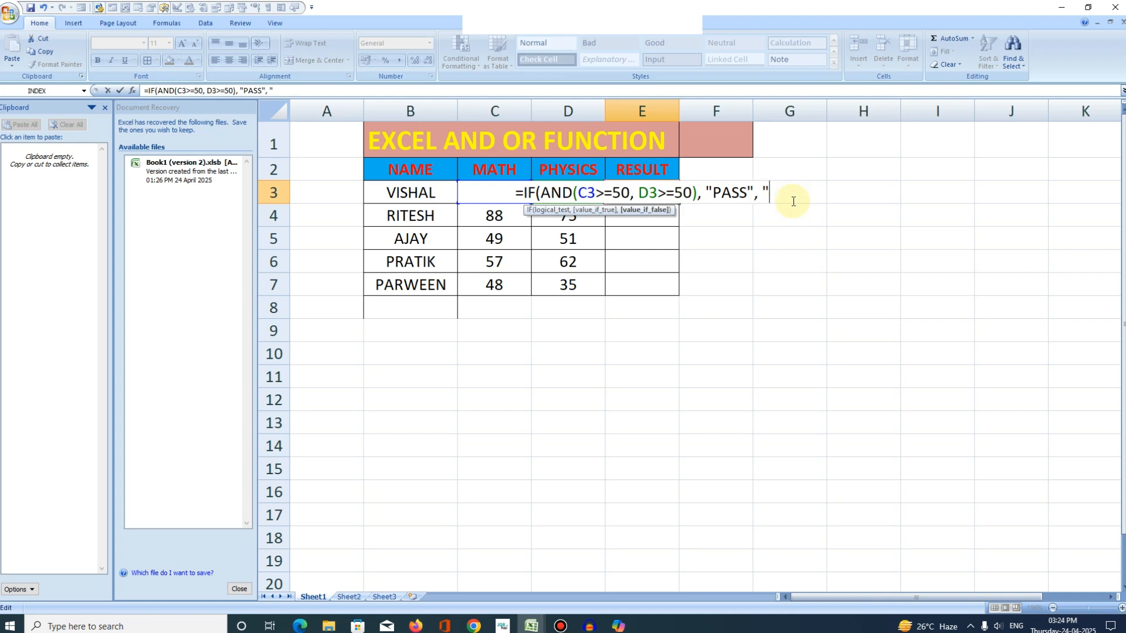
{"action": "type", "text": "FAIL"}
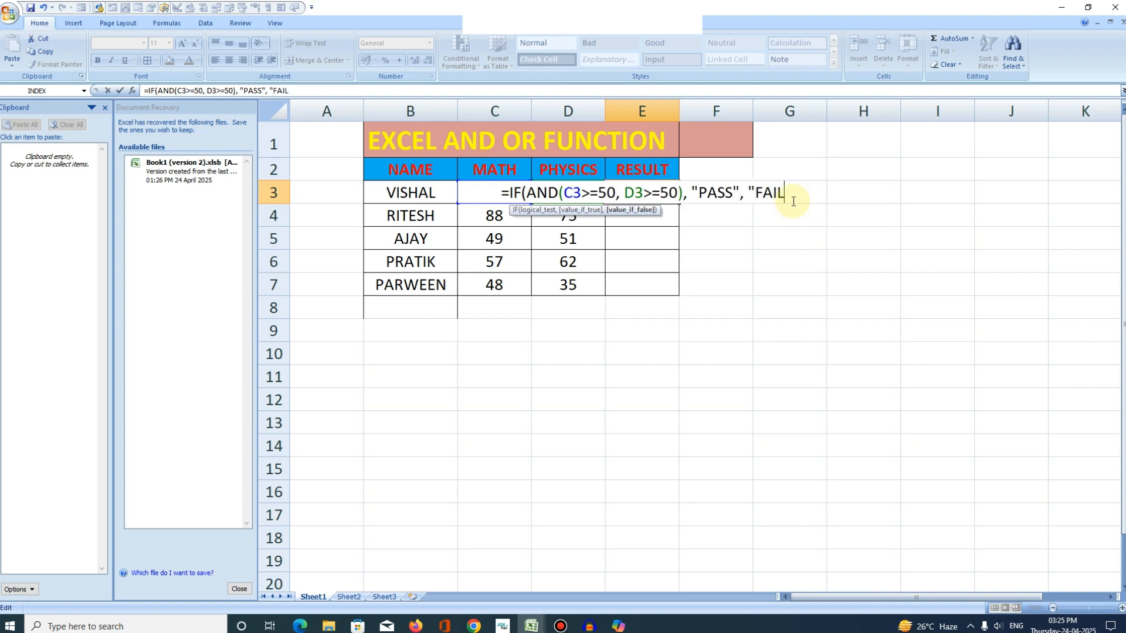
{"action": "type", "text": "\""}
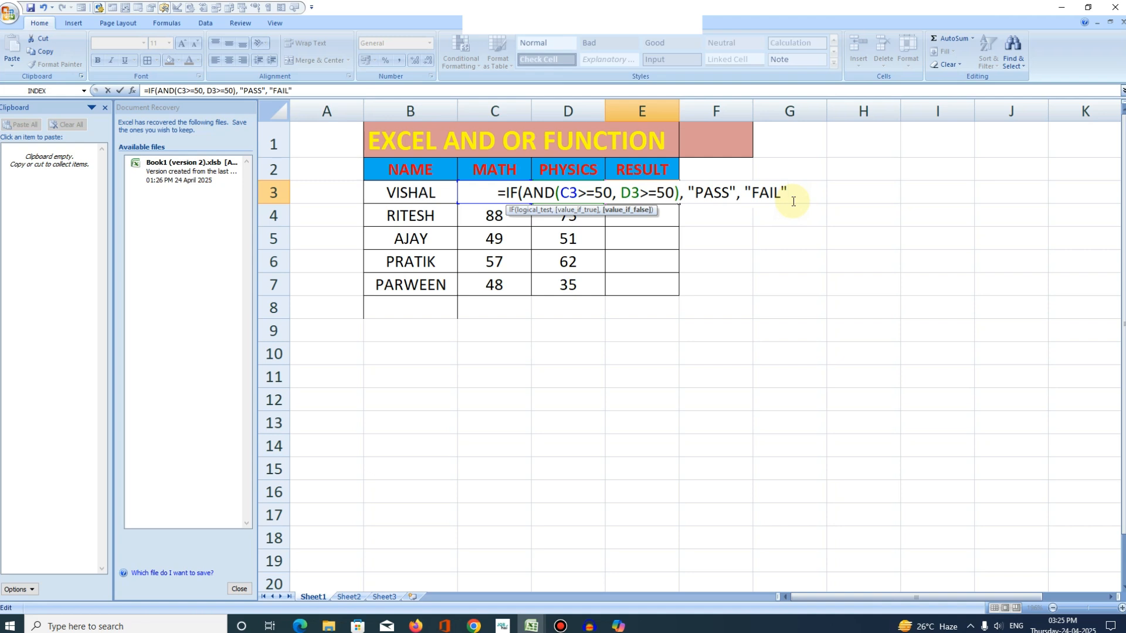
{"action": "type", "text": ")"}
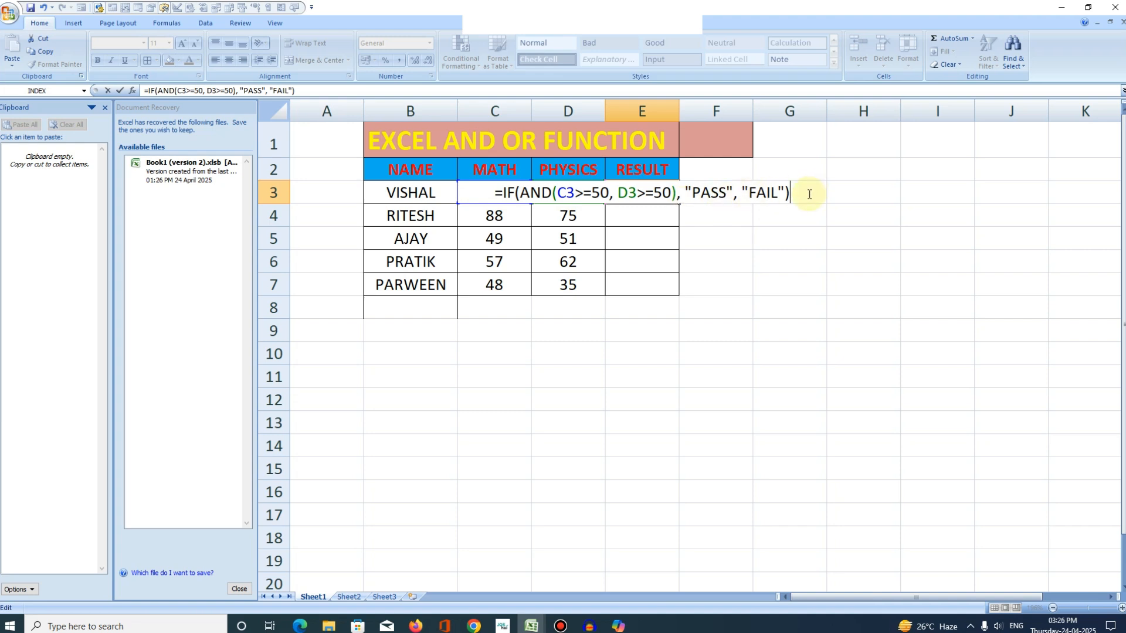
{"action": "key", "text": "Return"}
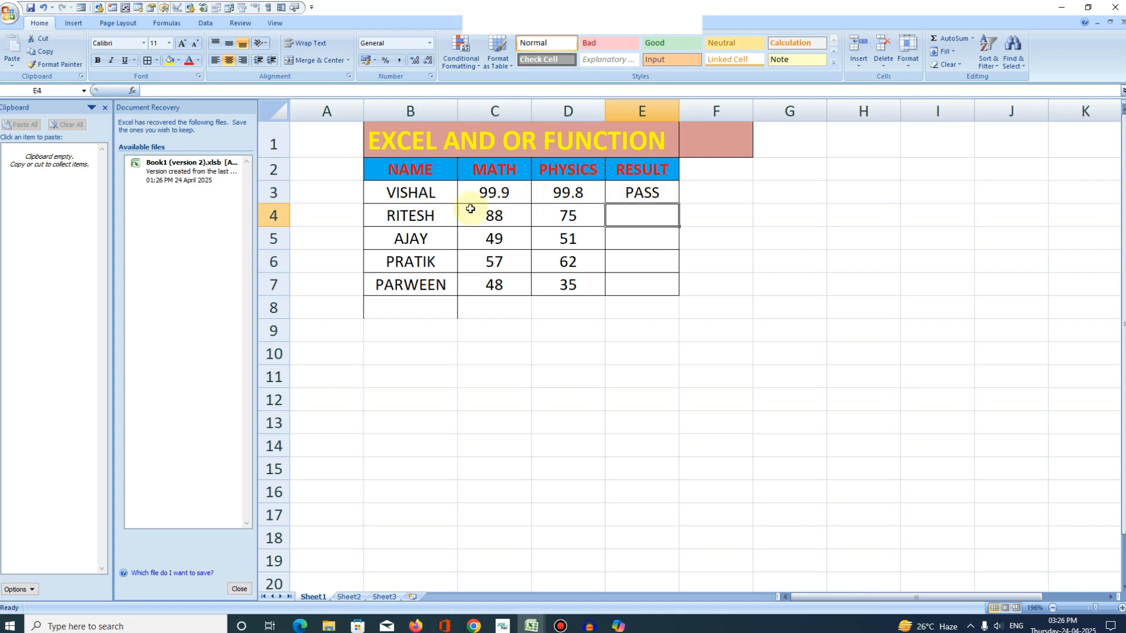
Step: Fill the nested IF and AND formula from E3 down the RESULT column through E7 and deselect the range
{"action": "left_click", "coordinate": [656, 196]}
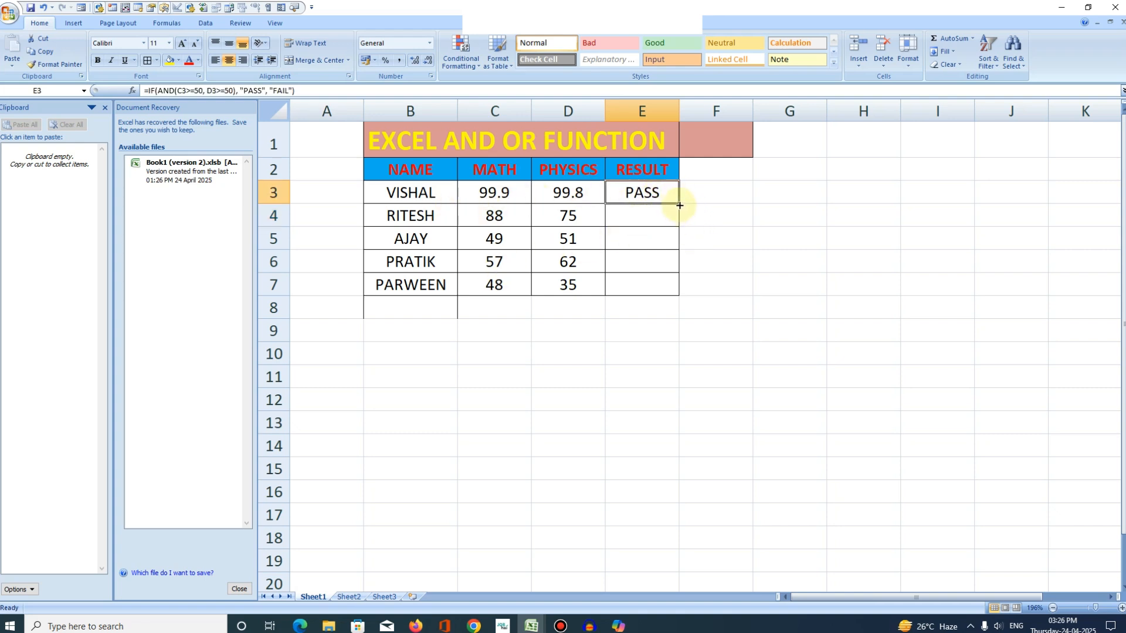
{"action": "double_click", "coordinate": [678, 203]}
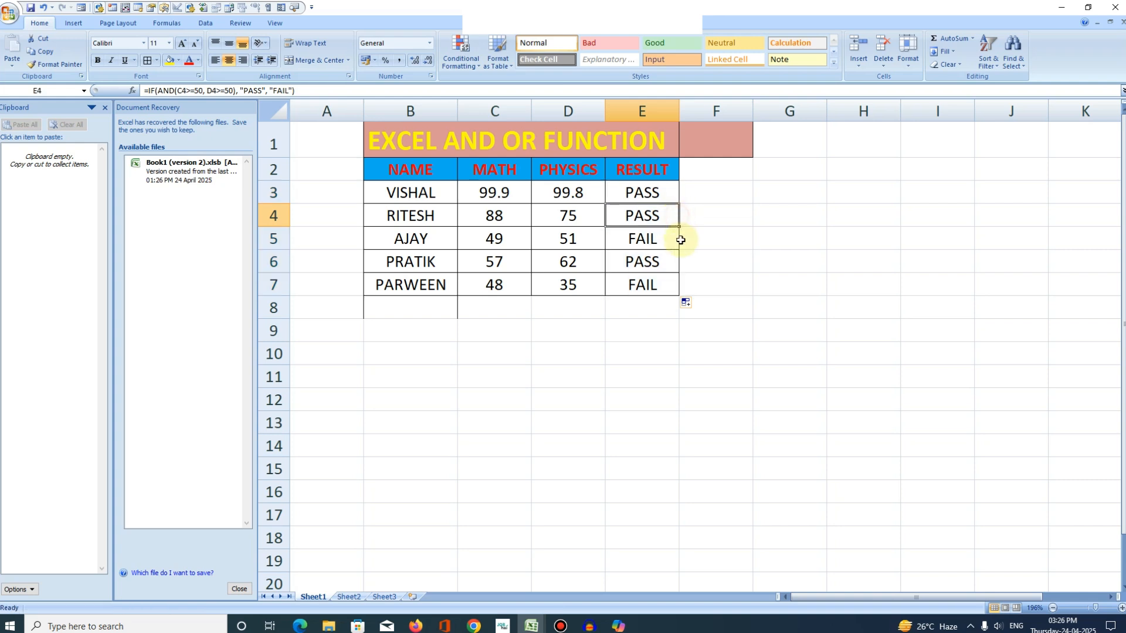
{"action": "left_click_drag", "start_coordinate": [646, 309], "coordinate": [642, 321]}
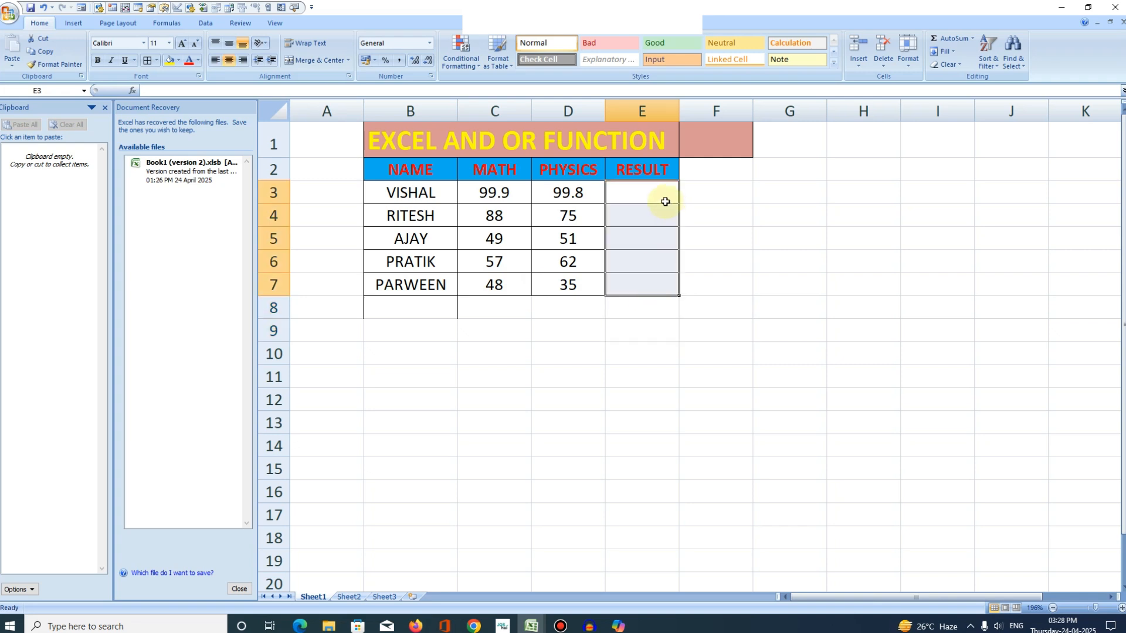
Step: Start an IF formula in the empty RESULT cell E3 with OR(C3>=50, D3>=50) as its logical test
{"action": "left_click", "coordinate": [635, 197]}
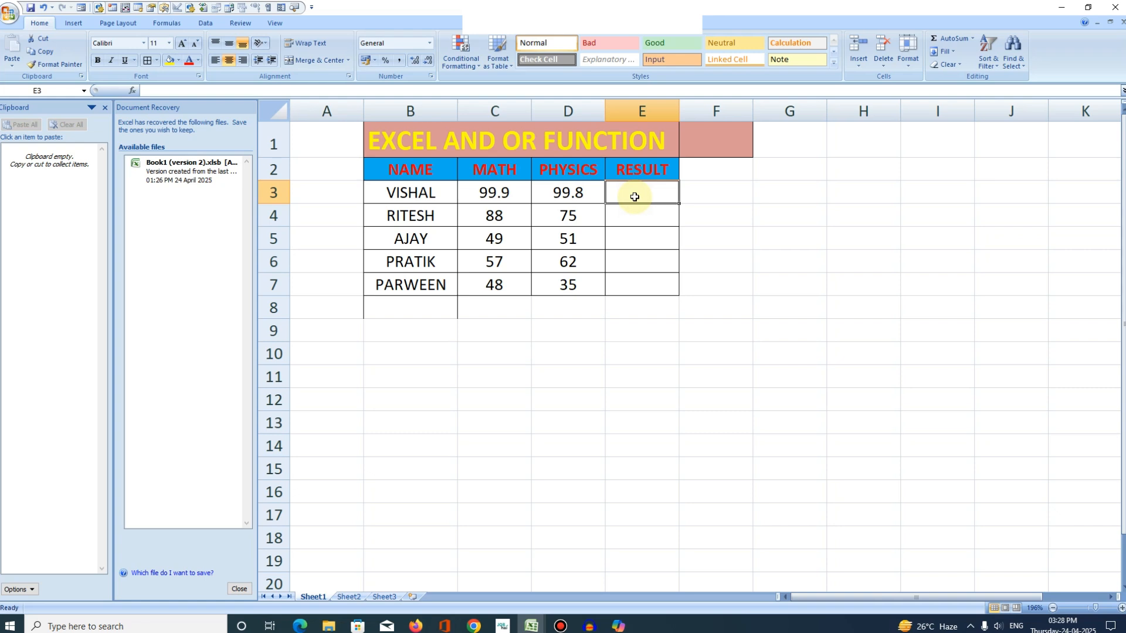
{"action": "type", "text": "="}
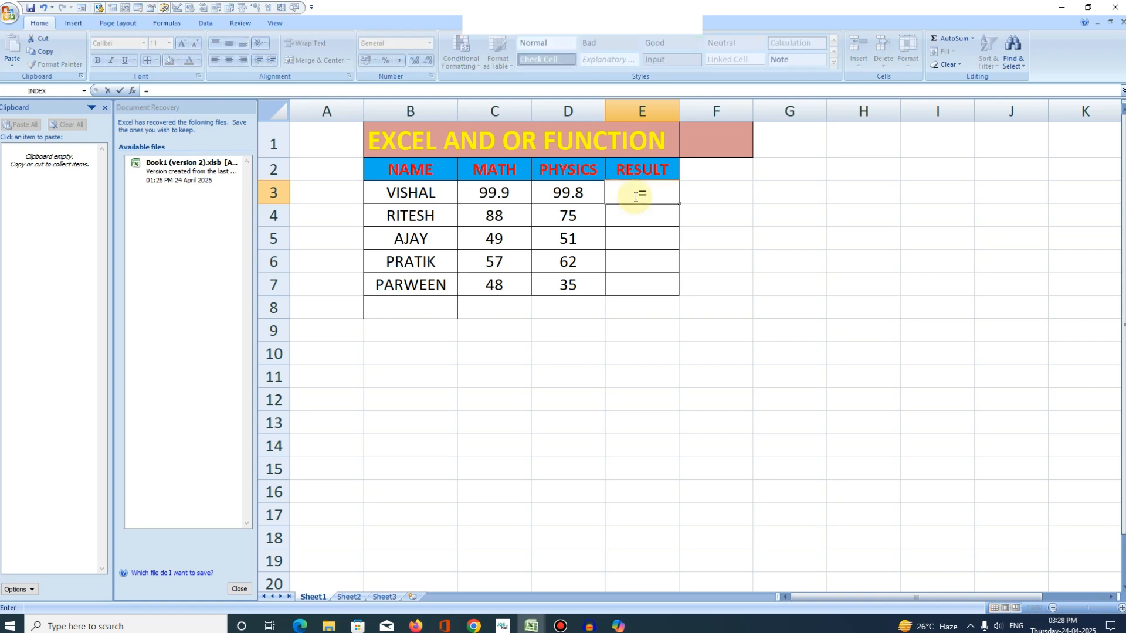
{"action": "type", "text": "IF"}
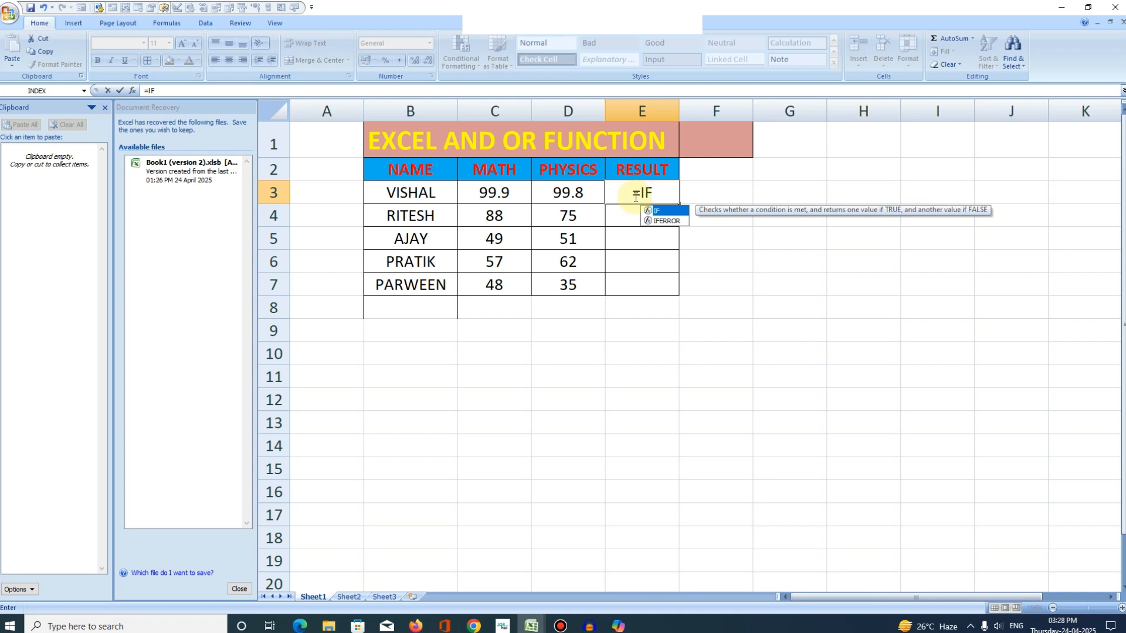
{"action": "type", "text": "("}
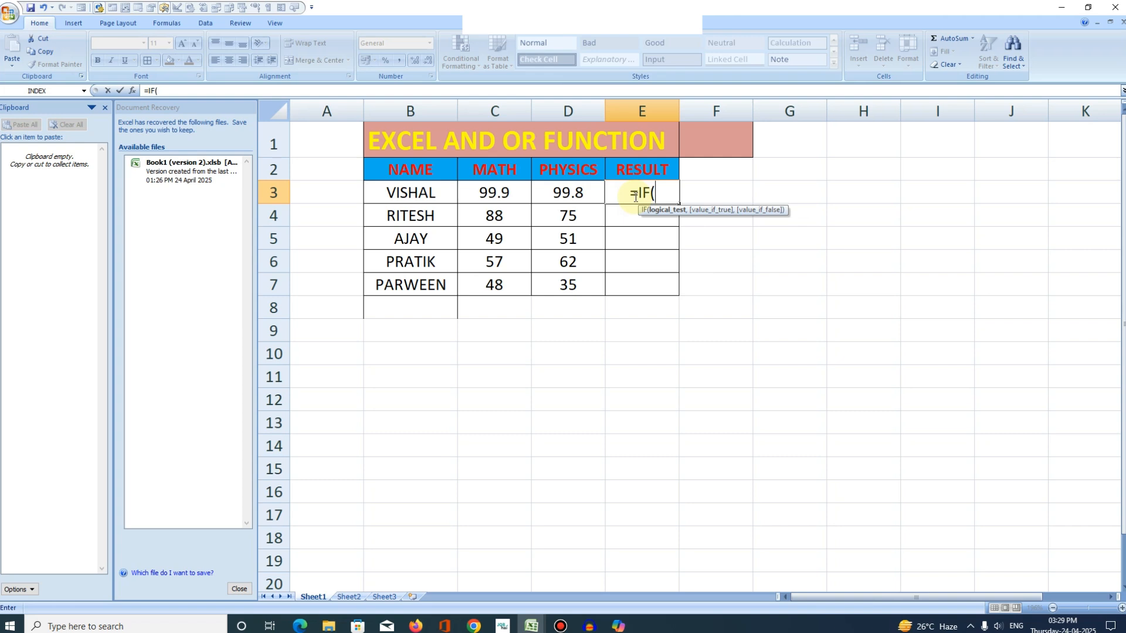
{"action": "type", "text": "OR"}
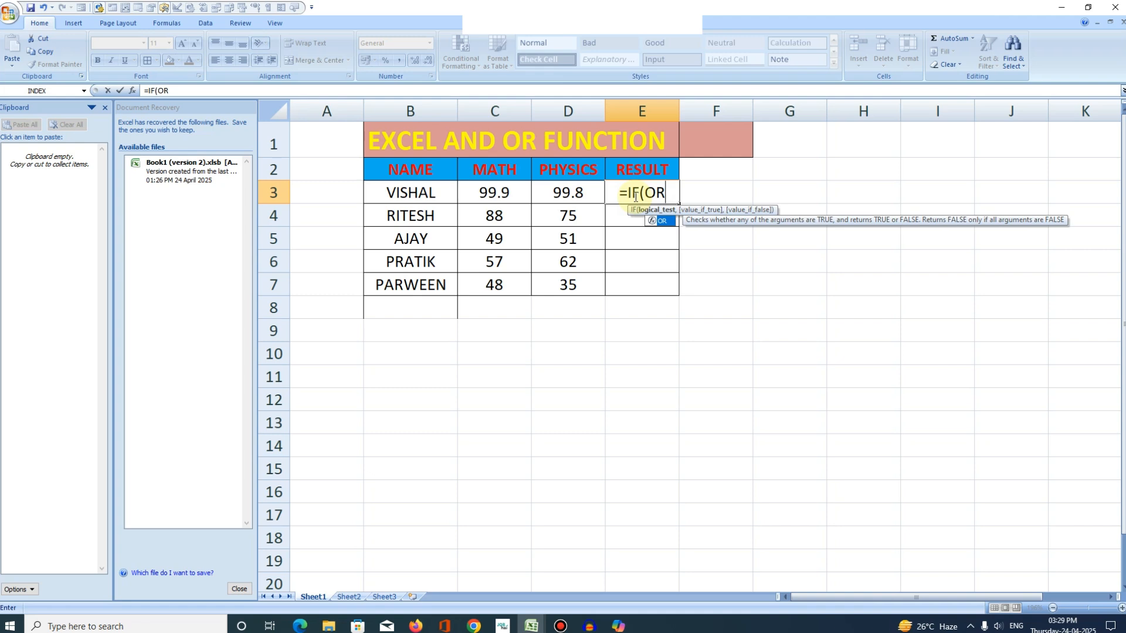
{"action": "type", "text": "("}
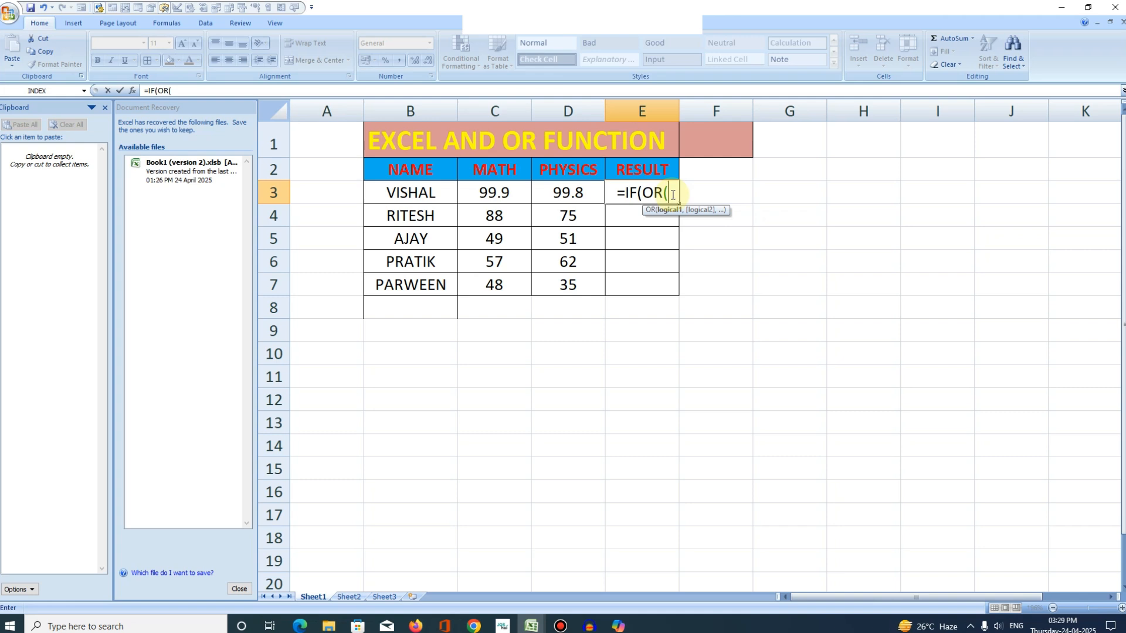
{"action": "type", "text": "C3"}
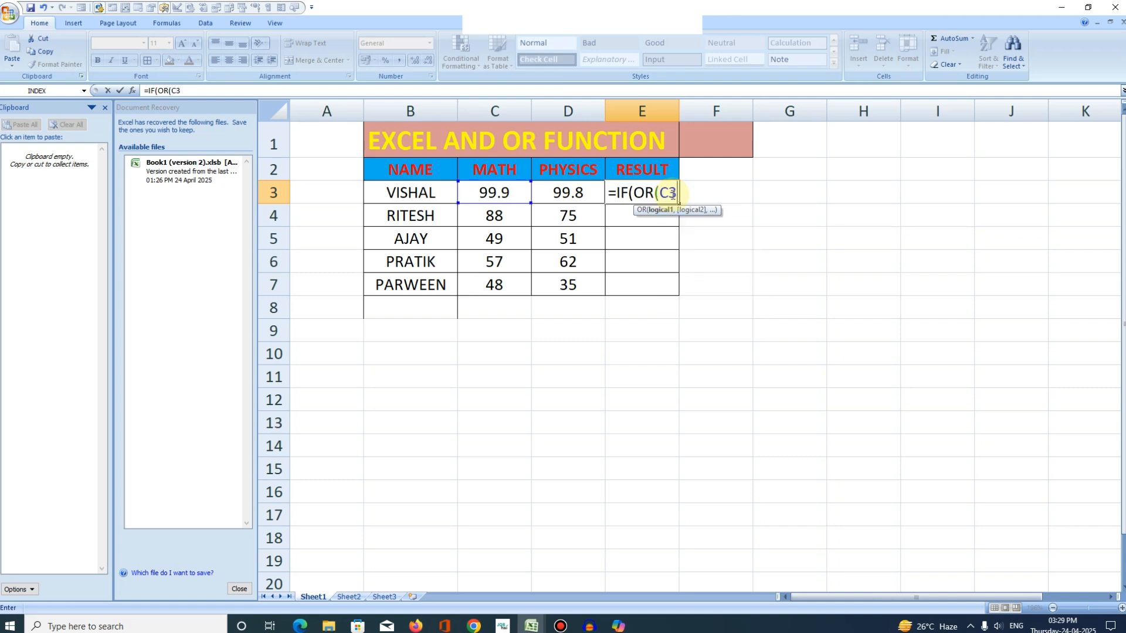
{"action": "type", "text": ">"}
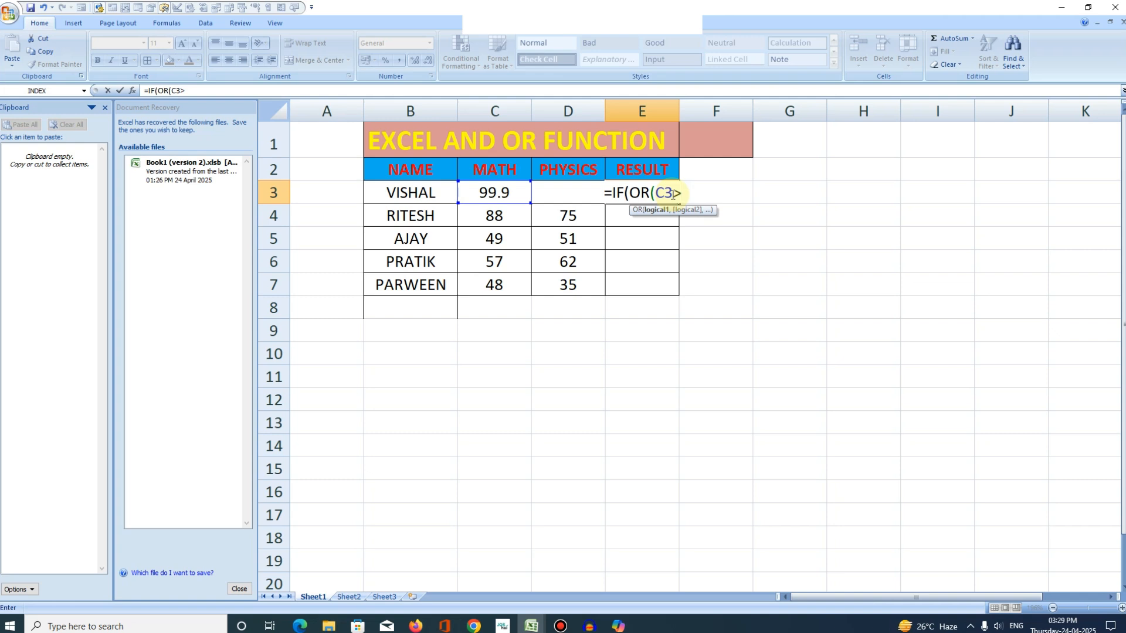
{"action": "type", "text": "=50"}
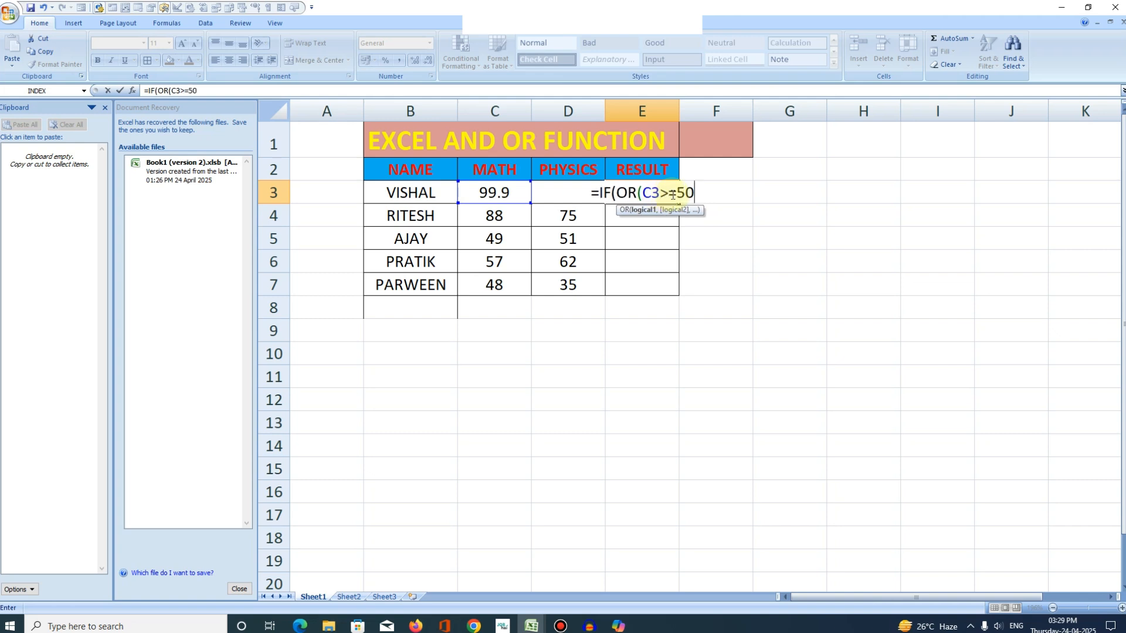
{"action": "type", "text": ","}
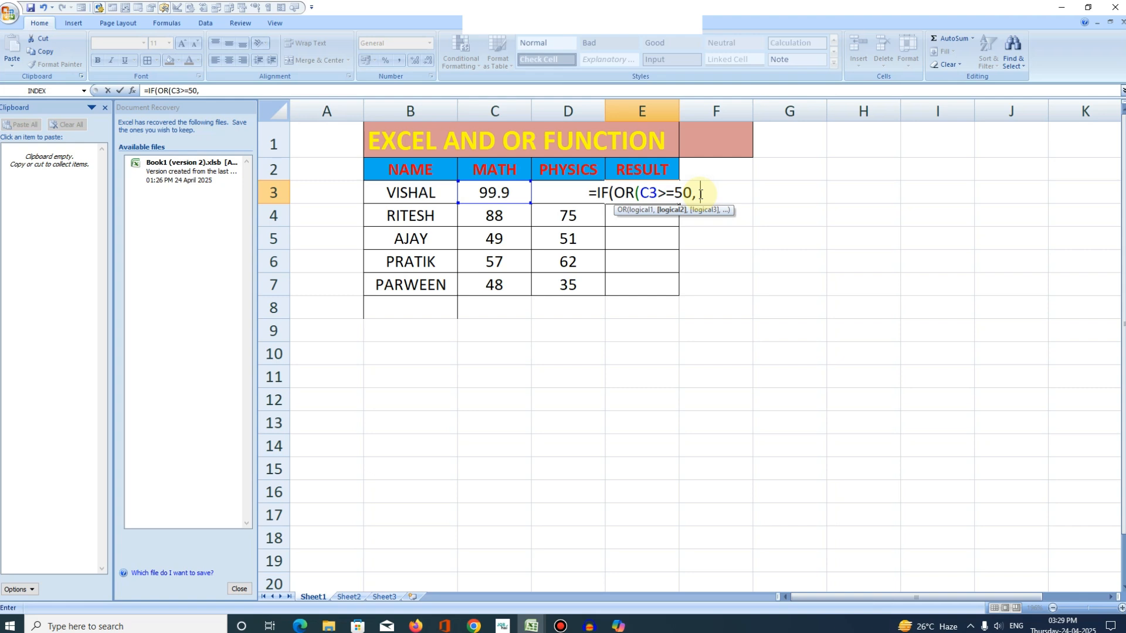
{"action": "type", "text": "D3"}
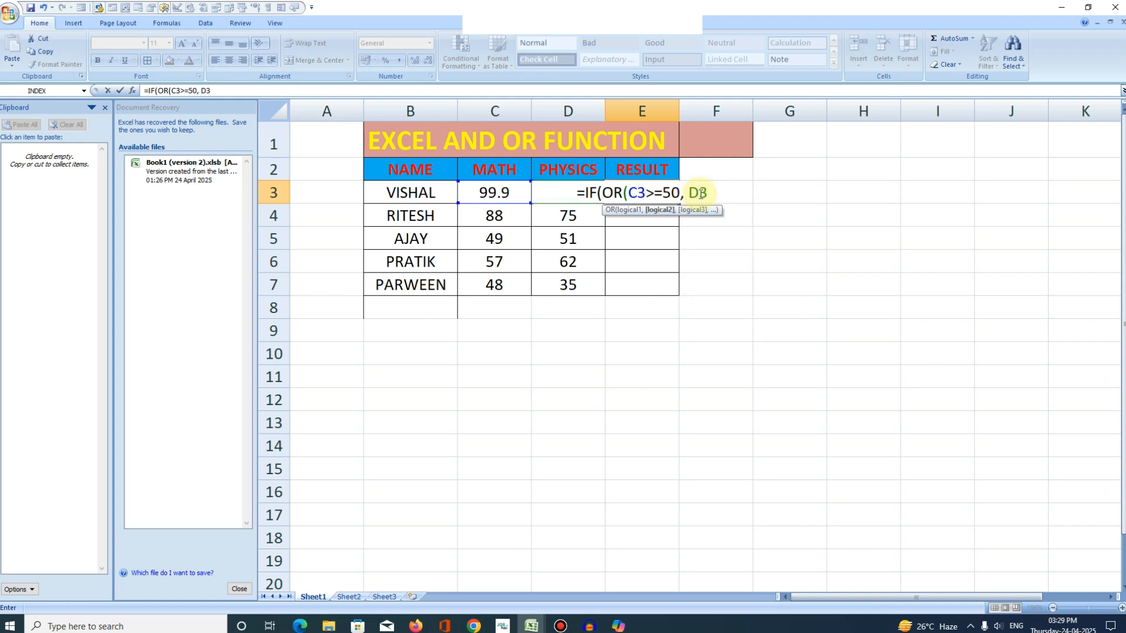
{"action": "type", "text": ">="}
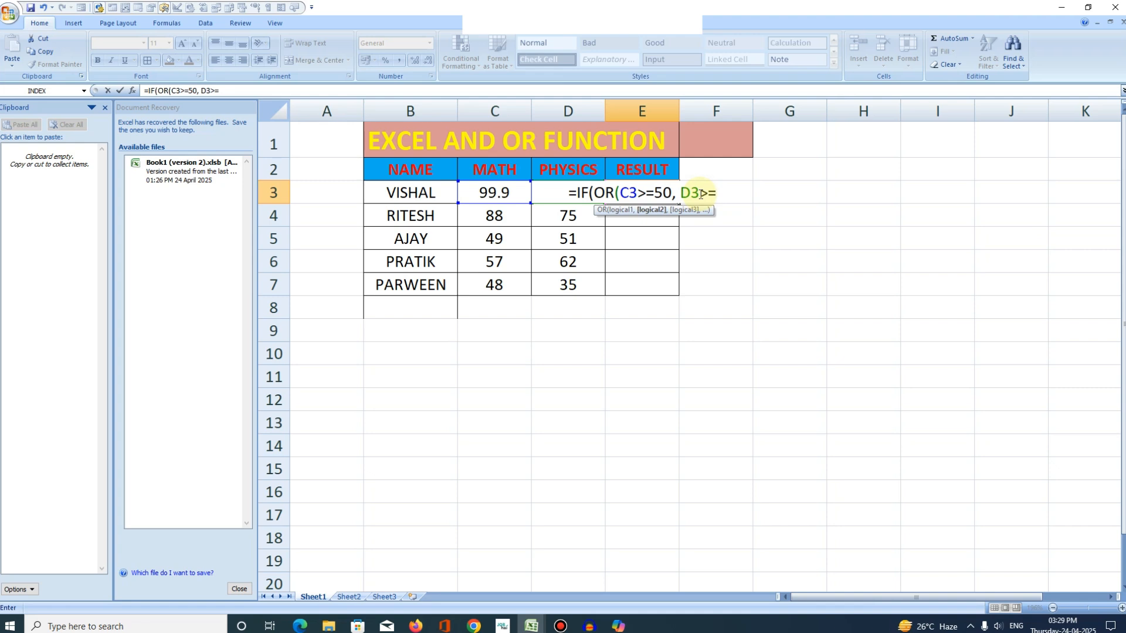
{"action": "type", "text": "50"}
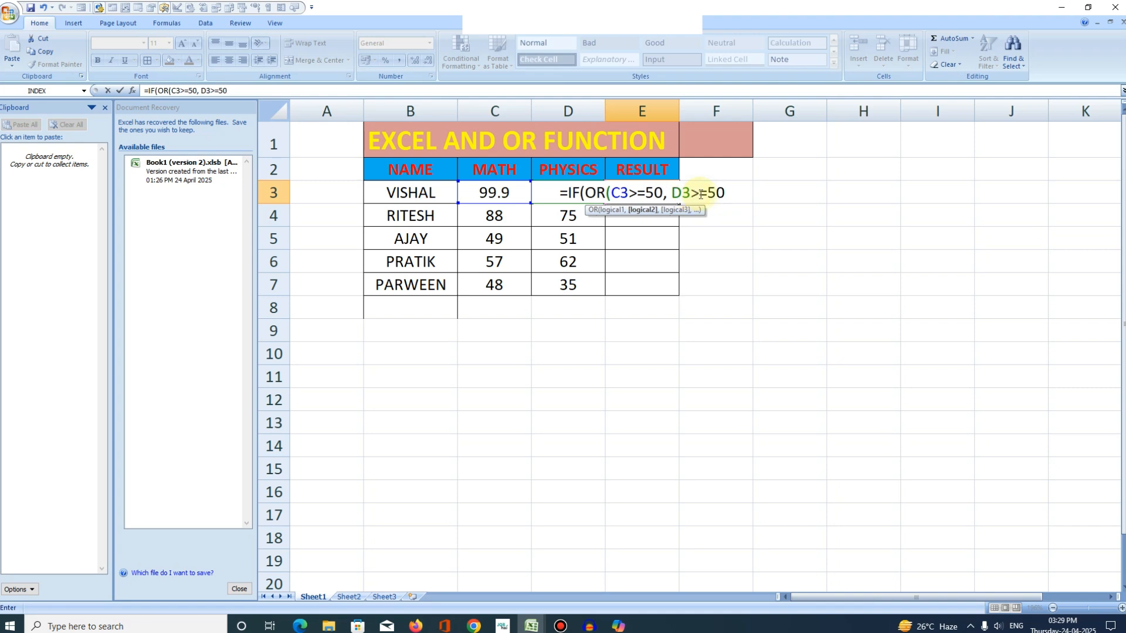
{"action": "type", "text": ","}
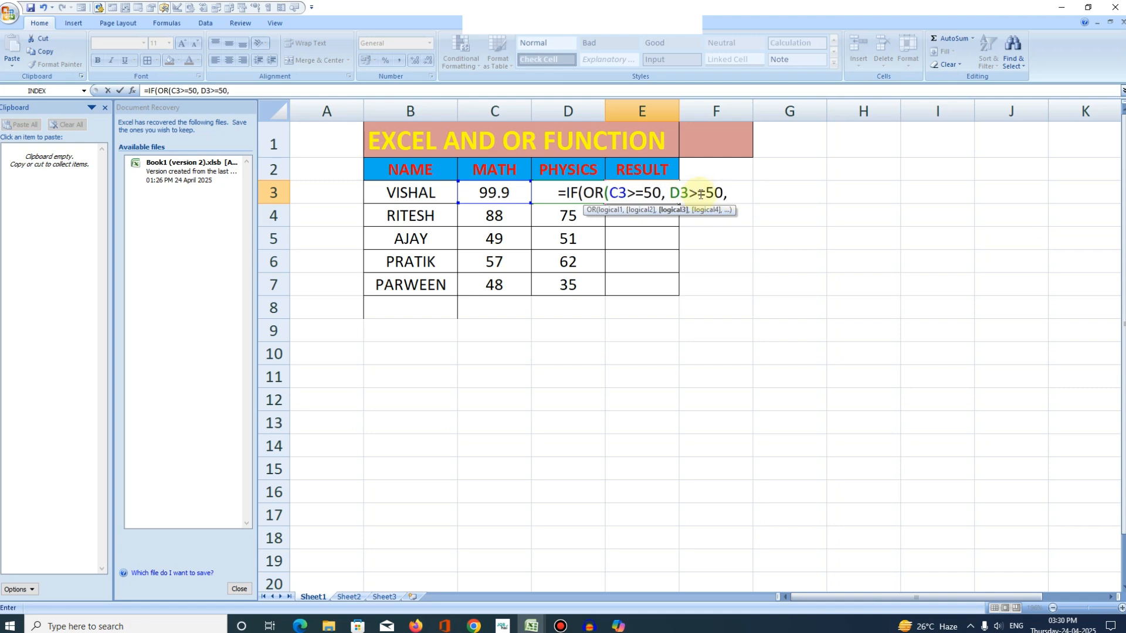
{"action": "key", "text": "BackSpace"}
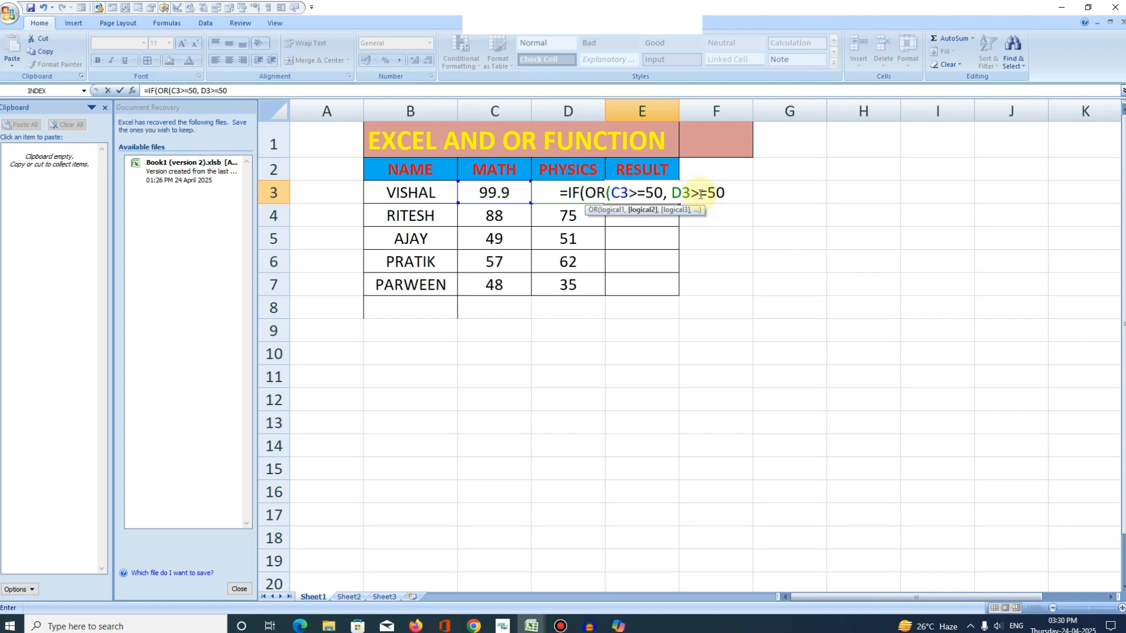
{"action": "type", "text": ")"}
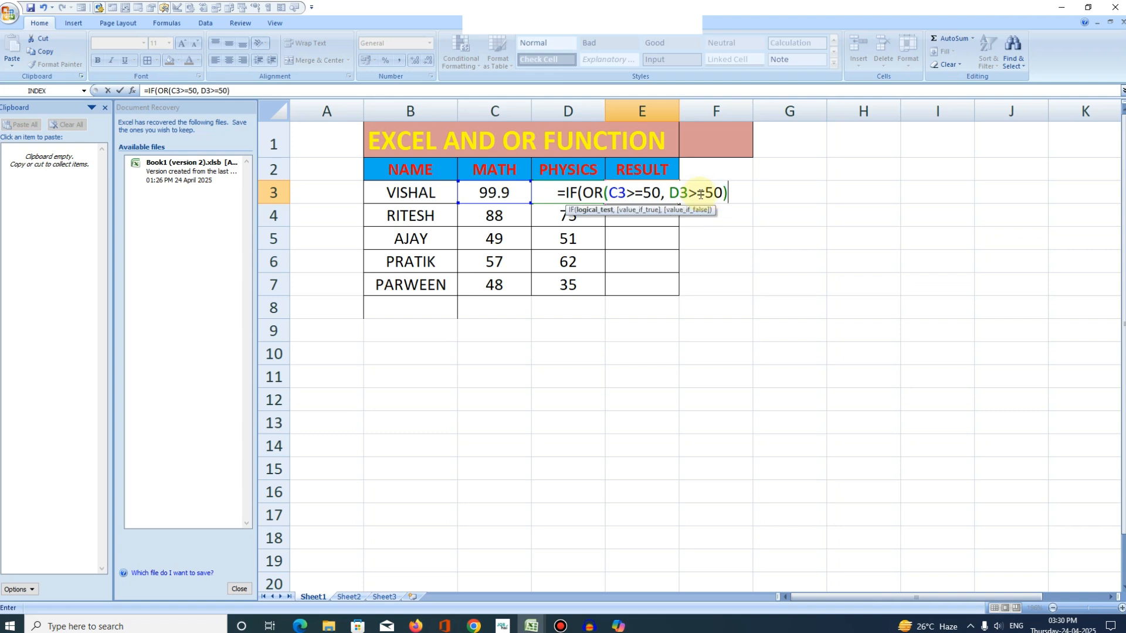
Step: Complete the IF and OR formula in E3 with "PASS" as the true value and "FAIL" as the false value, and commit it
{"action": "type", "text": ","}
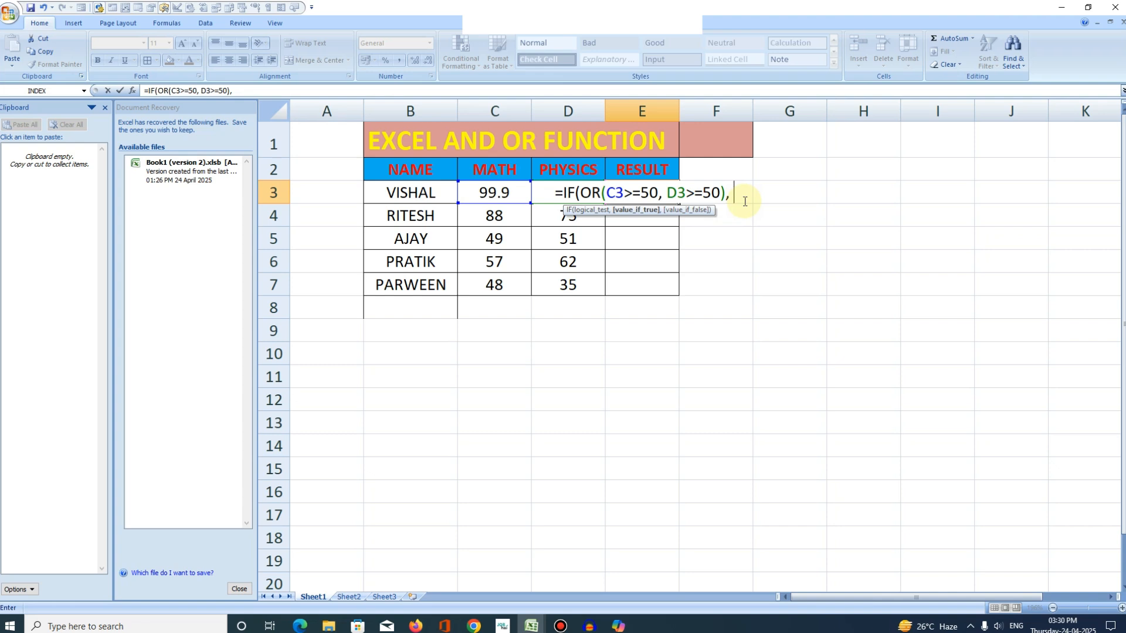
{"action": "type", "text": "\""}
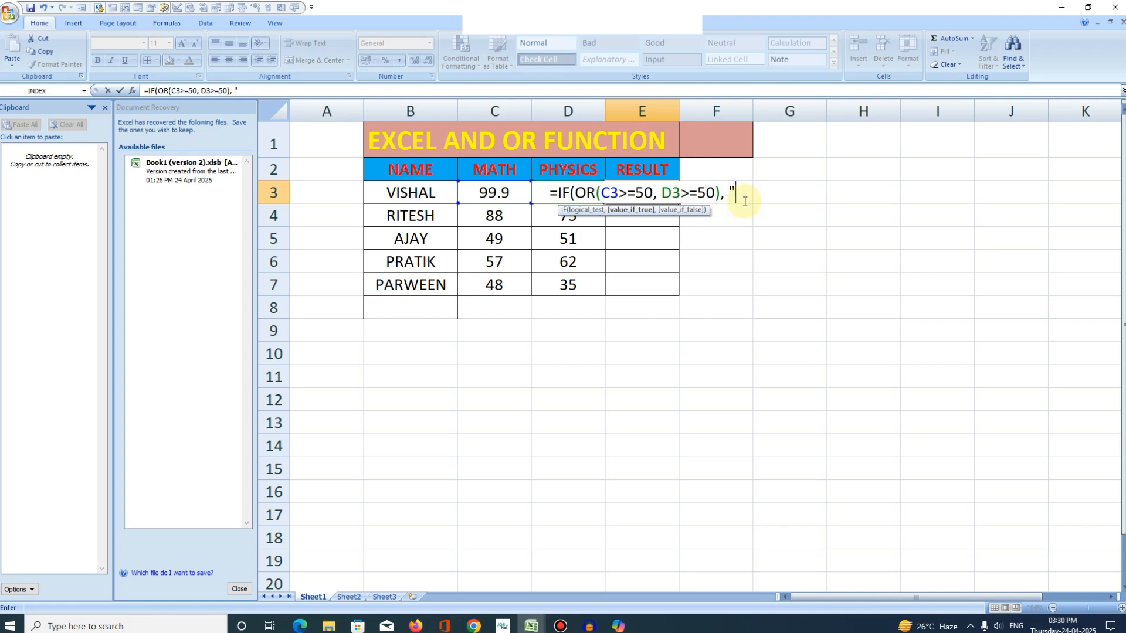
{"action": "type", "text": "PASS"}
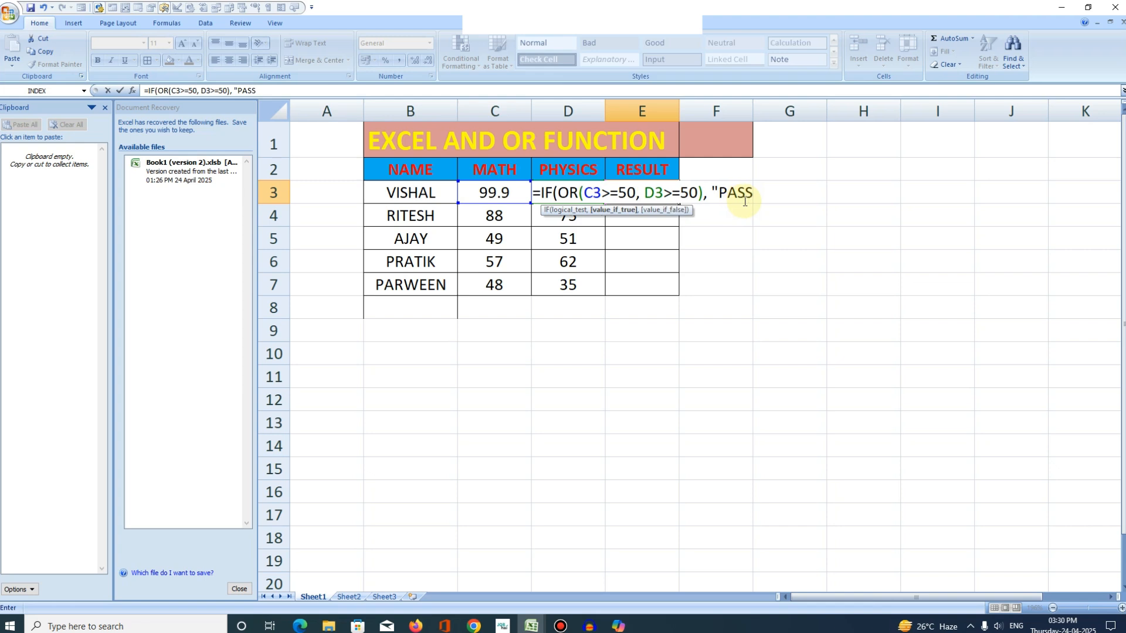
{"action": "type", "text": "\","}
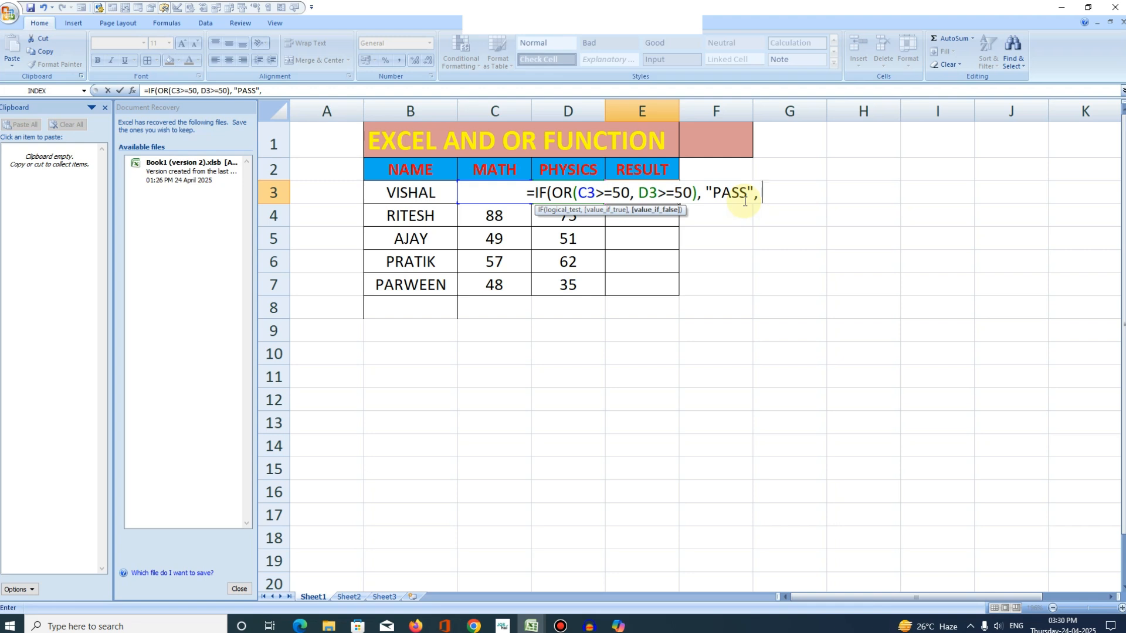
{"action": "type", "text": " \""}
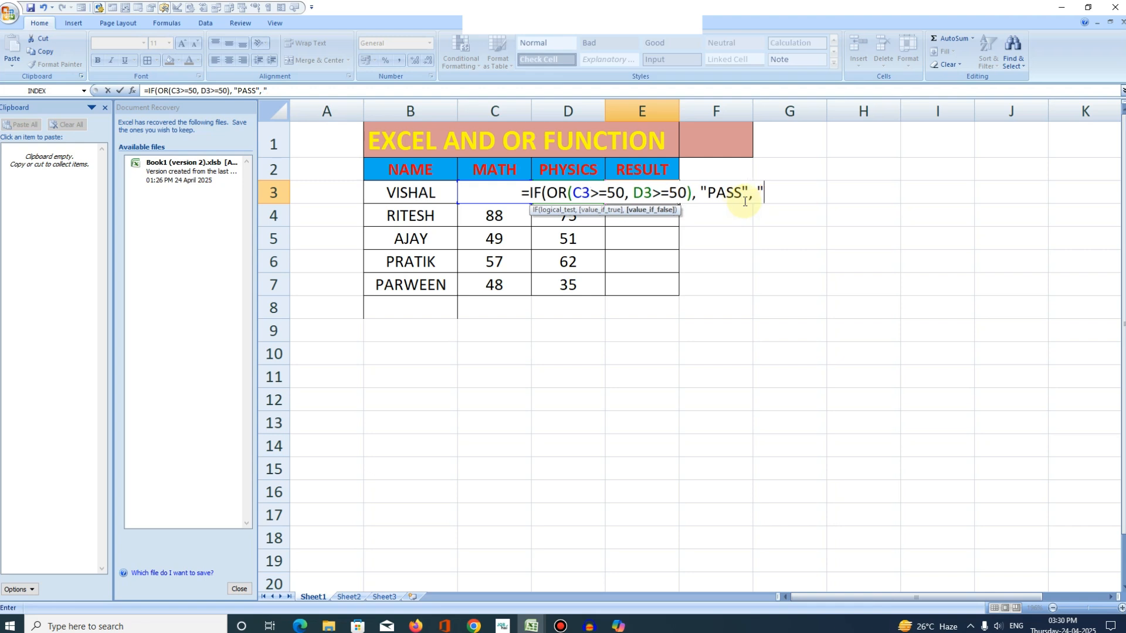
{"action": "type", "text": "FAI"}
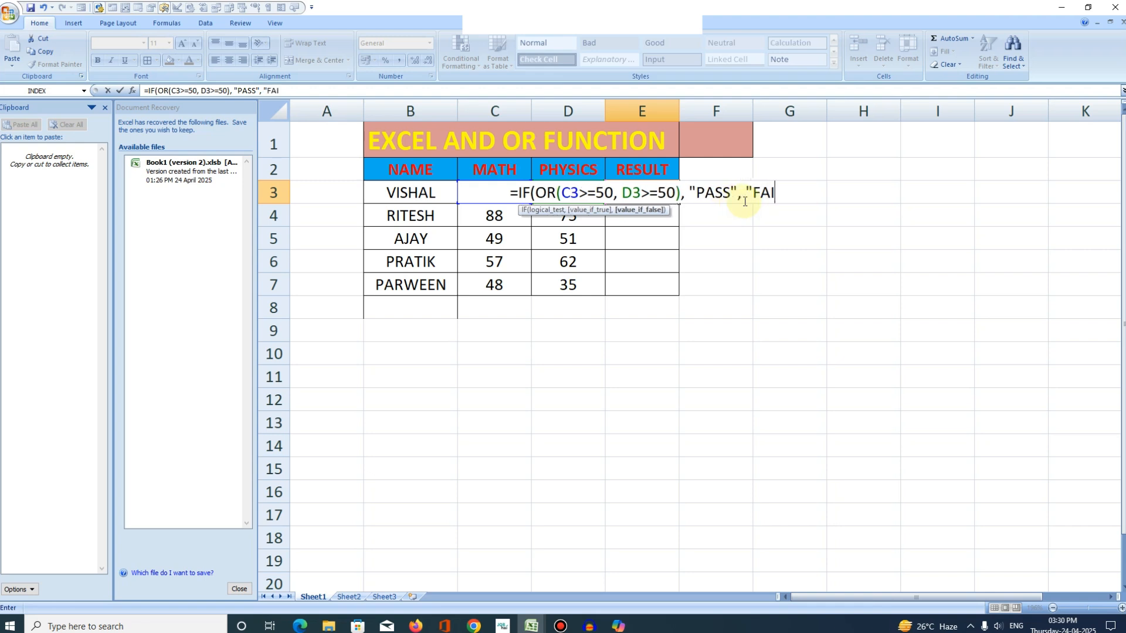
{"action": "type", "text": "L\""}
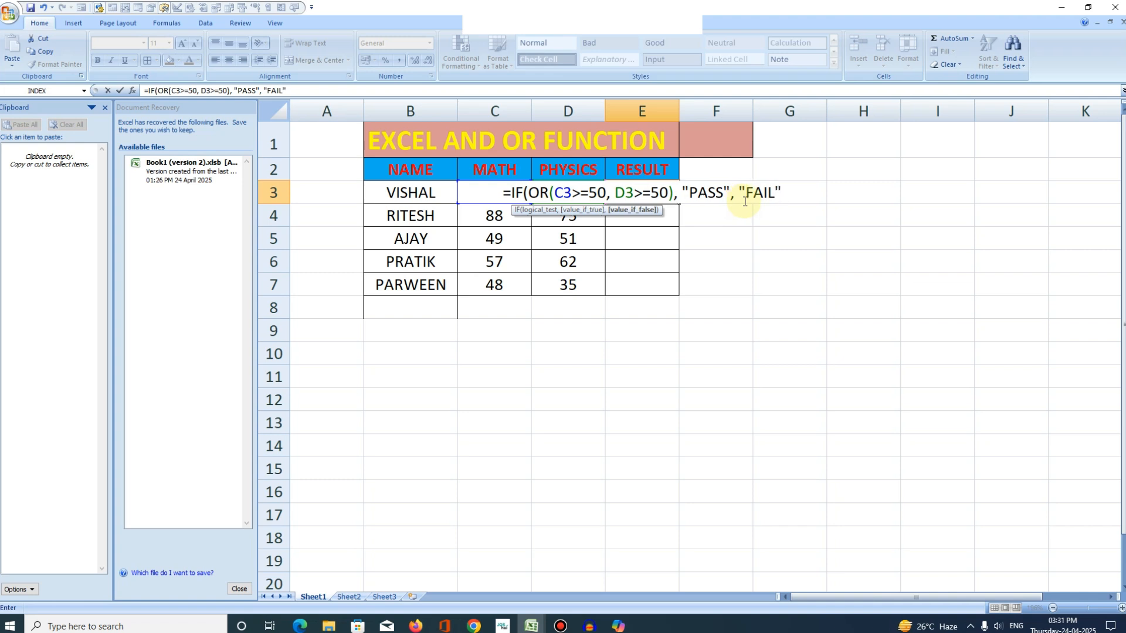
{"action": "type", "text": ")"}
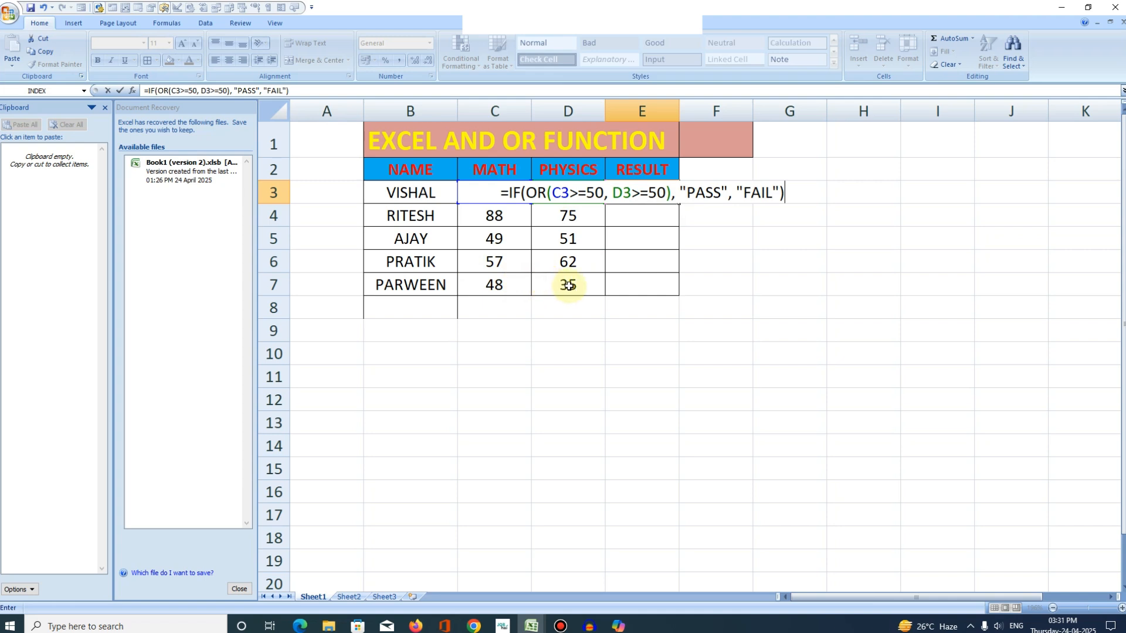
{"action": "left_click", "coordinate": [790, 192]}
{"action": "key", "text": "Return"}
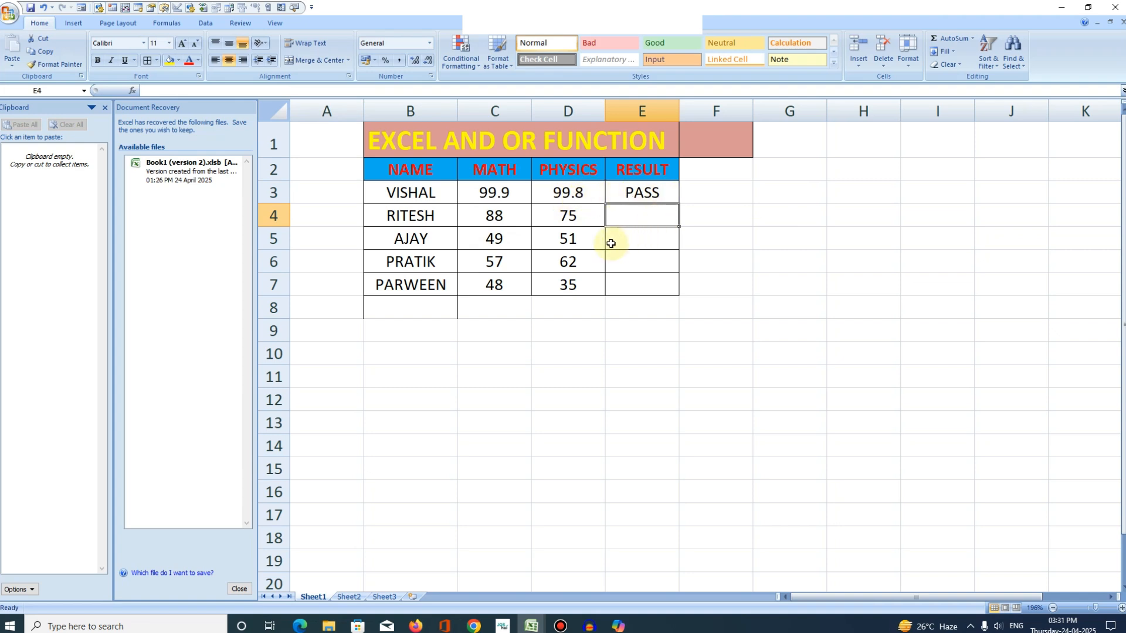
Step: Fill the nested IF and OR formula from E3 down the RESULT column through E7 and deselect the range
{"action": "left_click", "coordinate": [669, 194]}
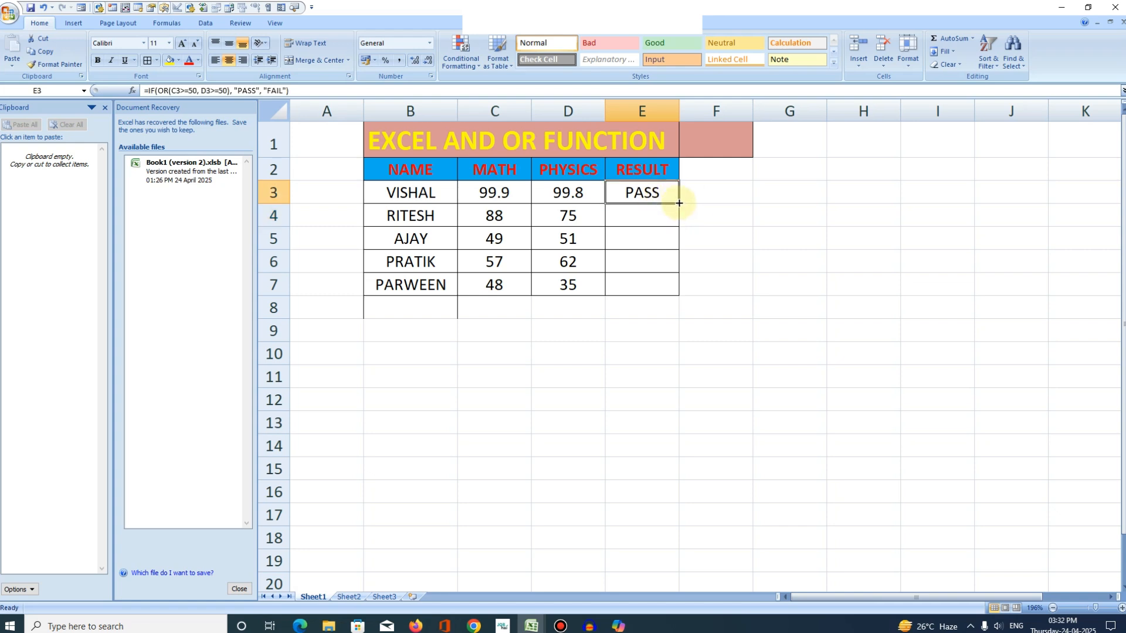
{"action": "double_click", "coordinate": [680, 203]}
{"action": "left_click", "coordinate": [674, 215]}
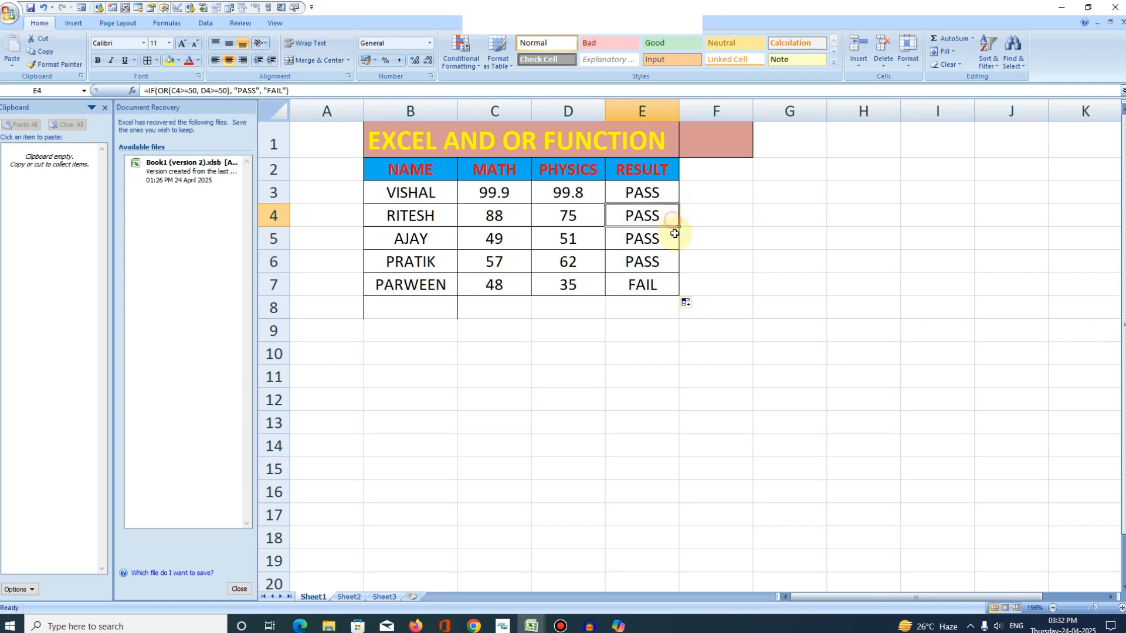
{"action": "left_click", "coordinate": [656, 324]}
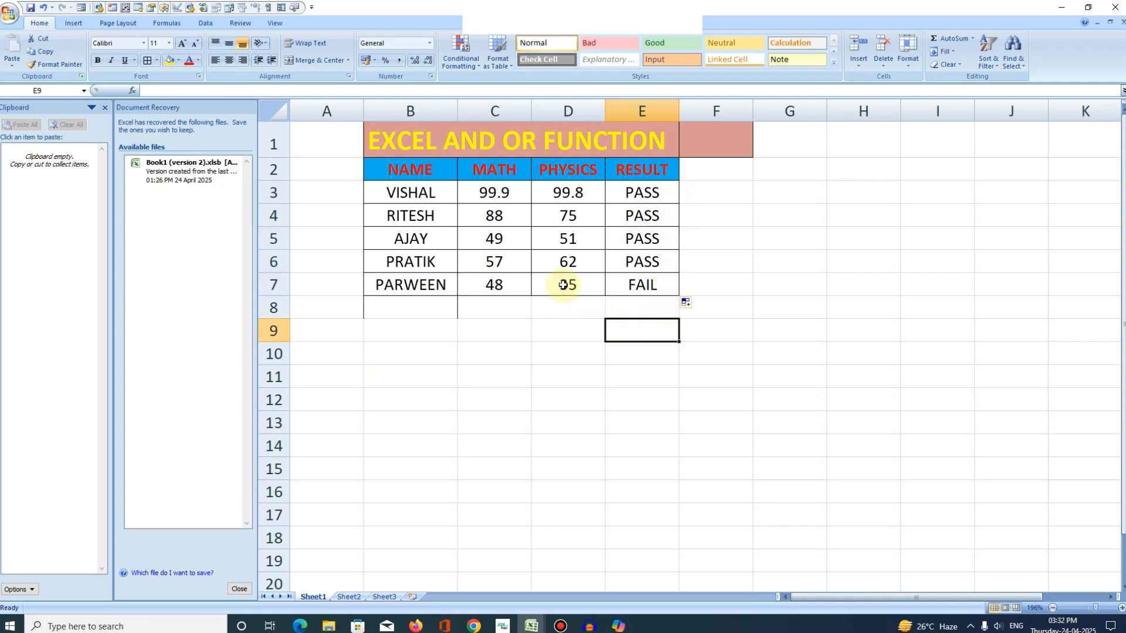